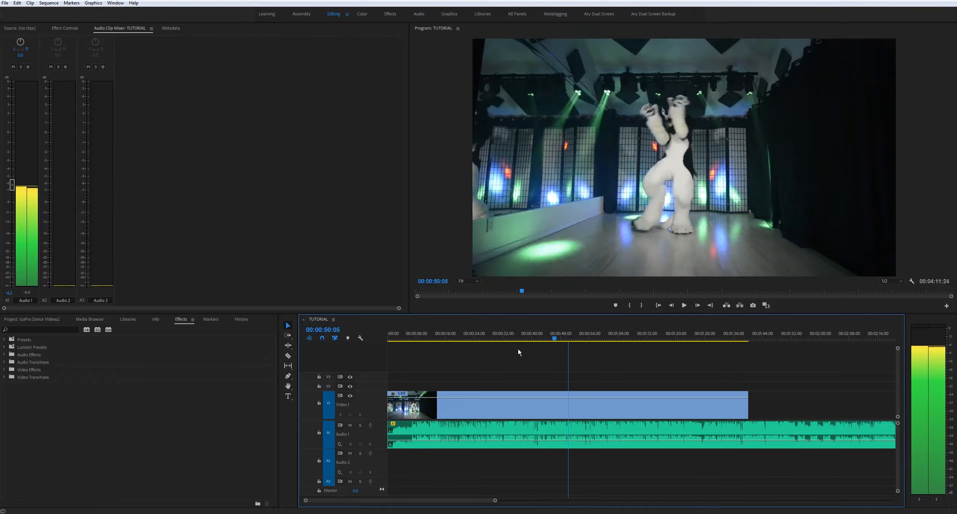
# Play the TUTORIAL sequence from its start through the point near 7 seconds where the audio waveform jumps
pyautogui.press('=')
pyautogui.press('=')
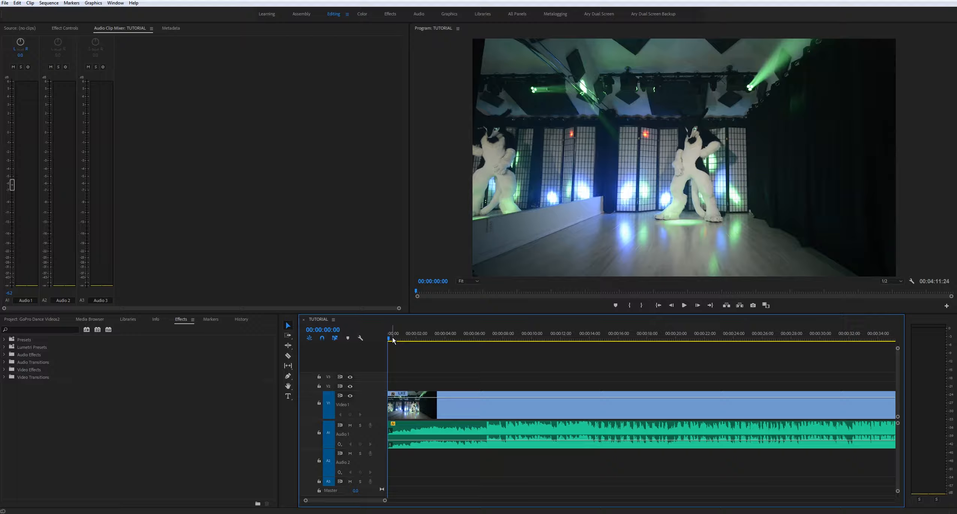
pyautogui.click(514, 392)
pyautogui.click(439, 358)
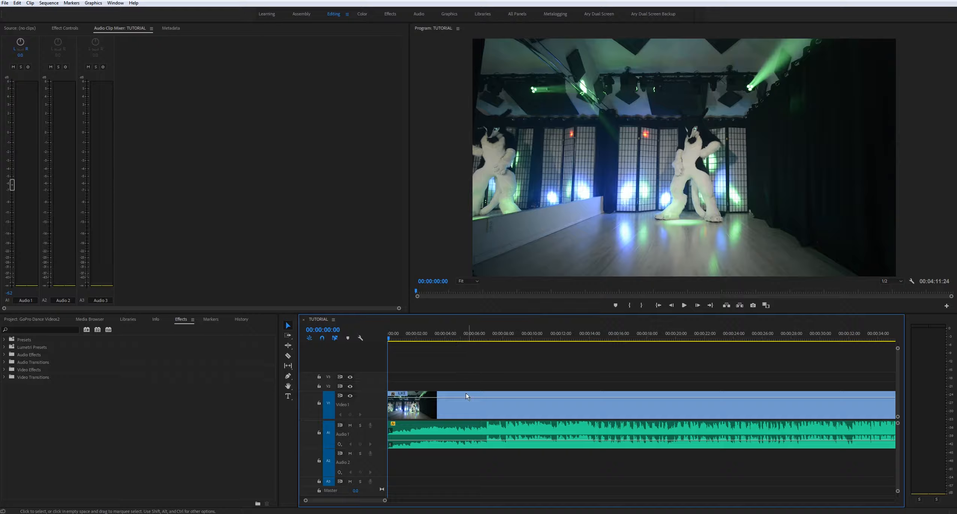
pyautogui.click(455, 339)
pyautogui.click(454, 407)
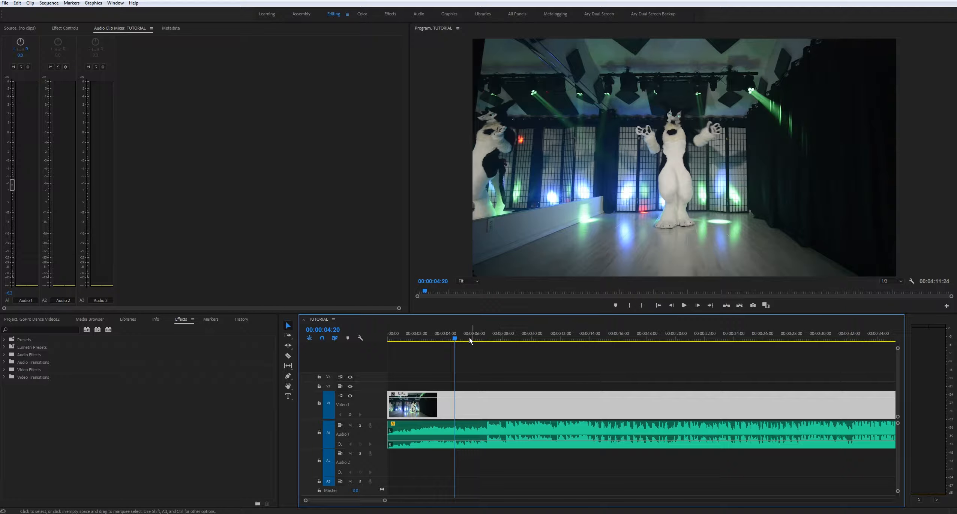
pyautogui.press('Home')
pyautogui.press('space')
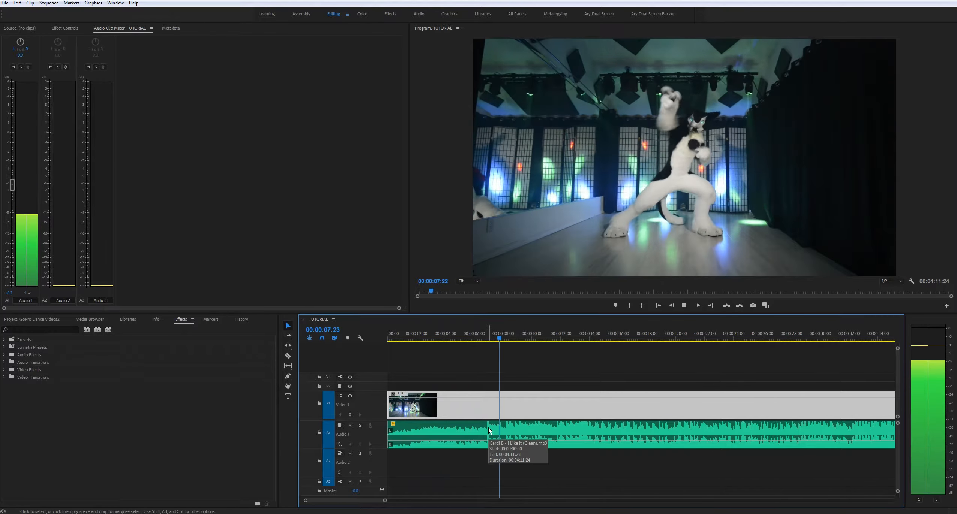
pyautogui.press('space')
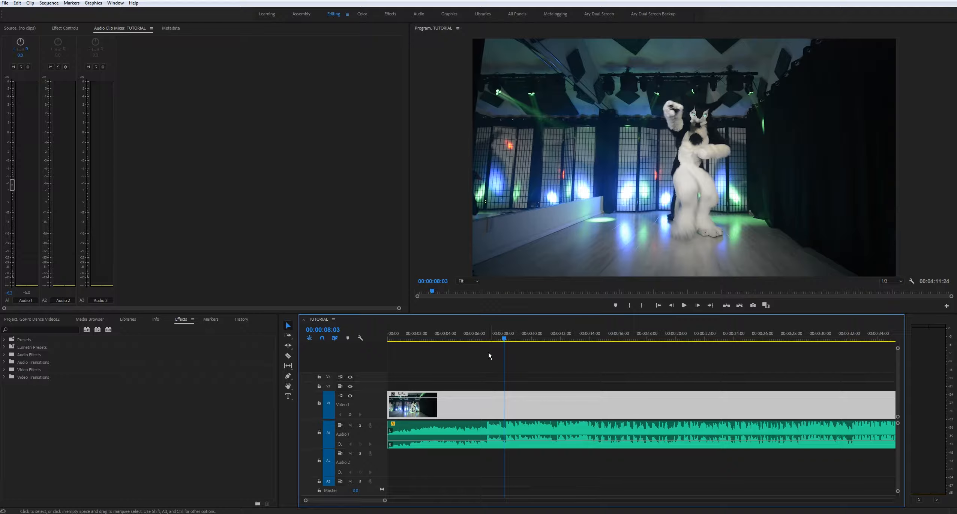
# Place the playhead at 00:00:06:27, exactly where the music's waveform first gets louder
pyautogui.click(487, 338)
pyautogui.press('=')
pyautogui.press('=')
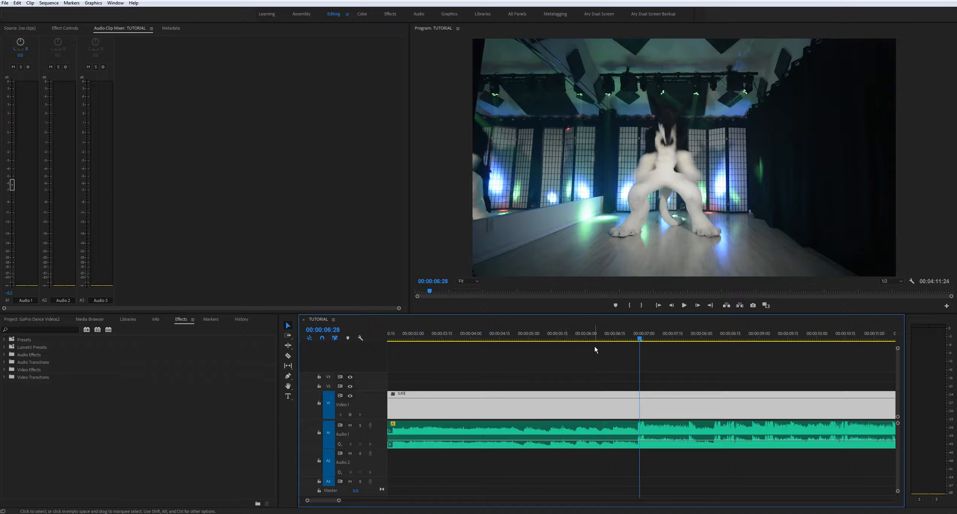
pyautogui.scroll(-2, 589, 363)
pyautogui.press('Left')
pyautogui.press('Left')
pyautogui.press('Left')
pyautogui.press('Left')
pyautogui.press('Left')
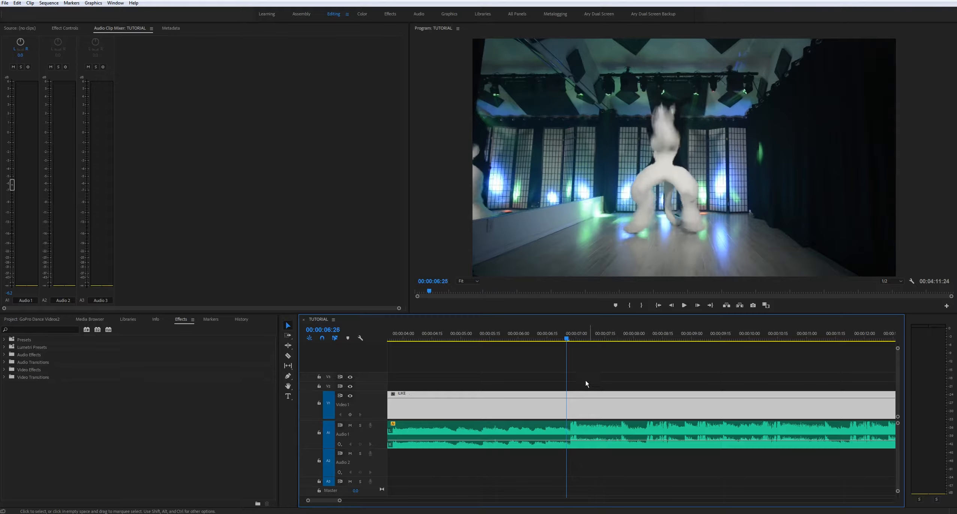
pyautogui.click(571, 424)
pyautogui.click(571, 380)
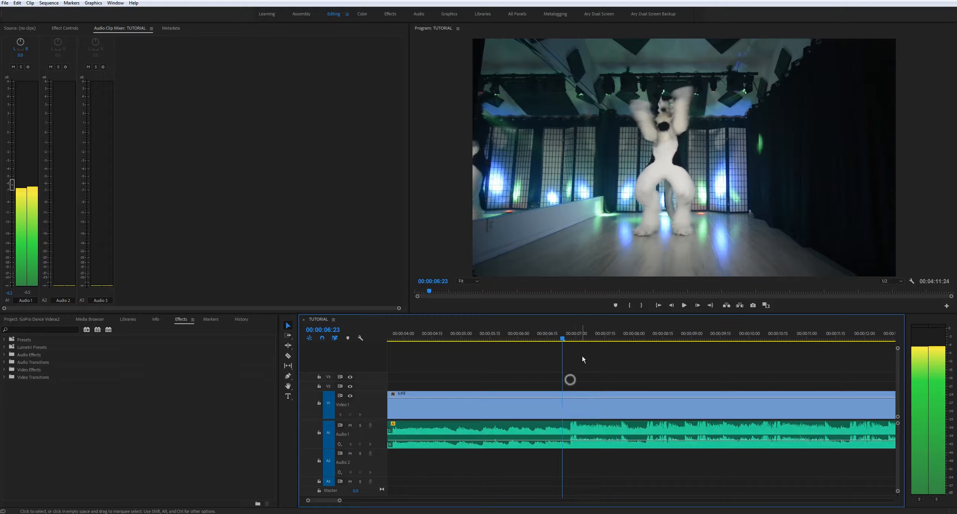
pyautogui.press('Right')
pyautogui.press('Right')
pyautogui.press('Right')
pyautogui.press('Right')
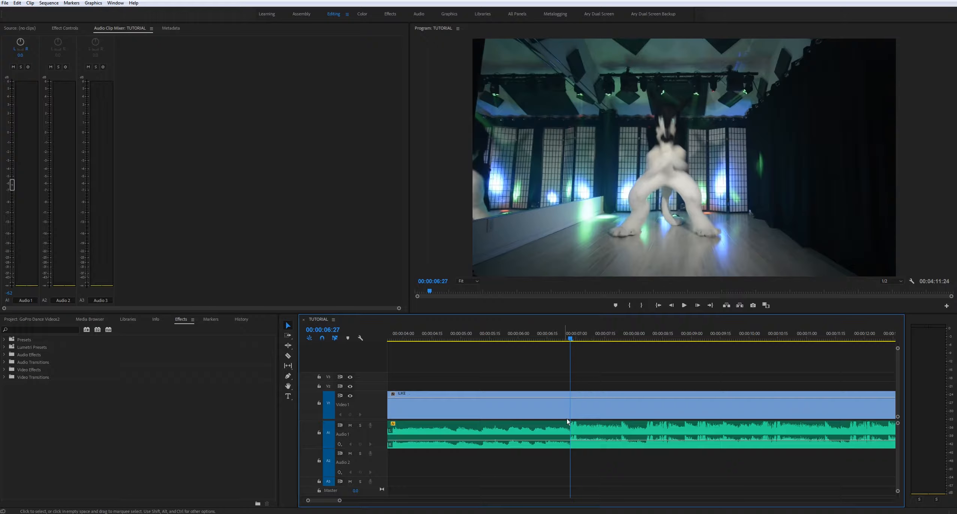
# Split the Video 1 clip at the playhead on the beat at 00:00:06:27
pyautogui.click(573, 408)
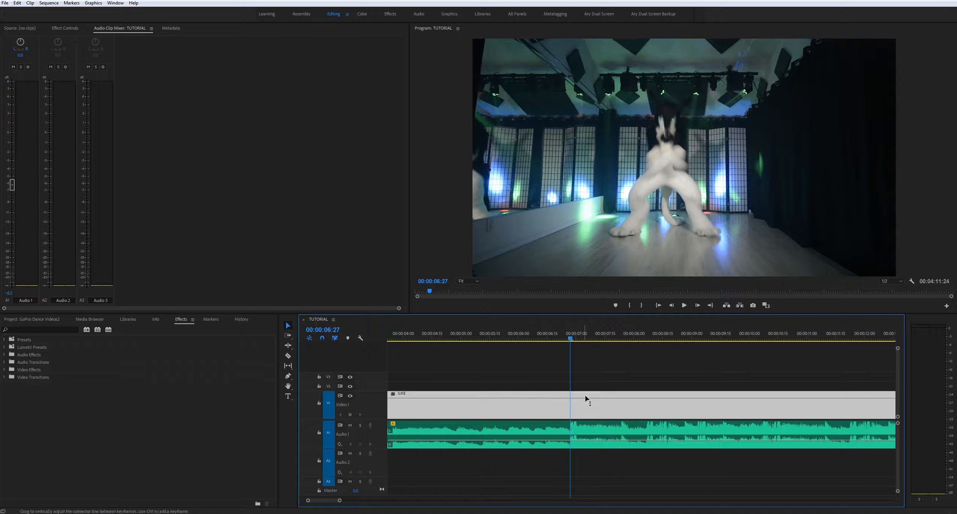
pyautogui.hotkey('ctrl', 'k')
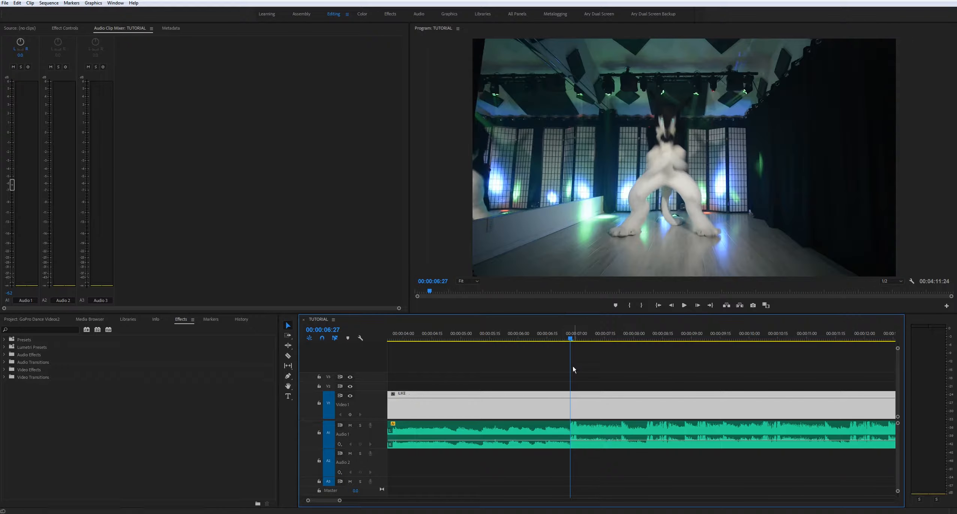
pyautogui.click(573, 427)
pyautogui.hotkey('ctrl', 'k')
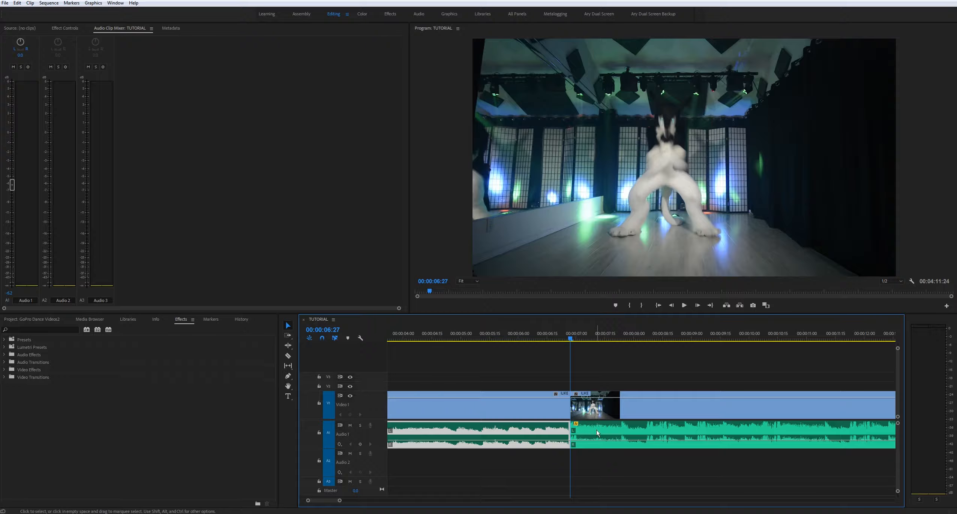
pyautogui.keyDown('shift'); pyautogui.click(596, 429); pyautogui.keyUp('shift')
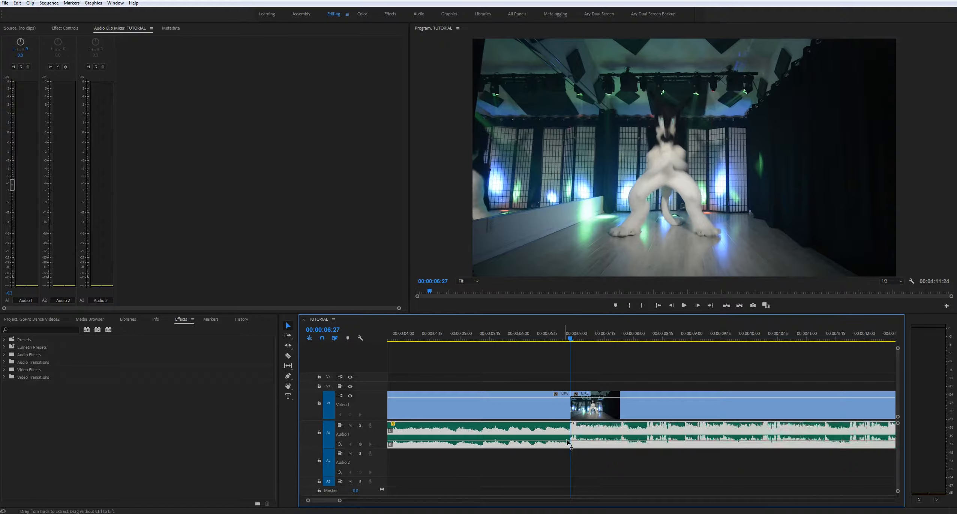
# Move the playhead back to 00:00:06:18, just before the new cut, with no clip selected
pyautogui.click(607, 398)
pyautogui.moveTo(569, 338); pyautogui.dragTo(559, 339)
pyautogui.click(577, 359)
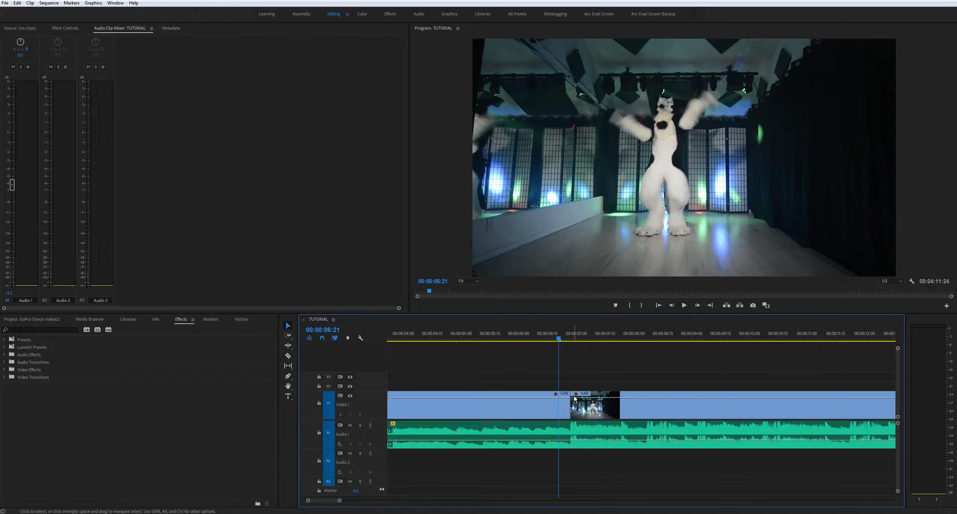
pyautogui.moveTo(559, 339)
pyautogui.mouseDown()
pyautogui.moveTo(579, 340)
pyautogui.moveTo(559, 339)
pyautogui.mouseUp()
pyautogui.click(554, 339)
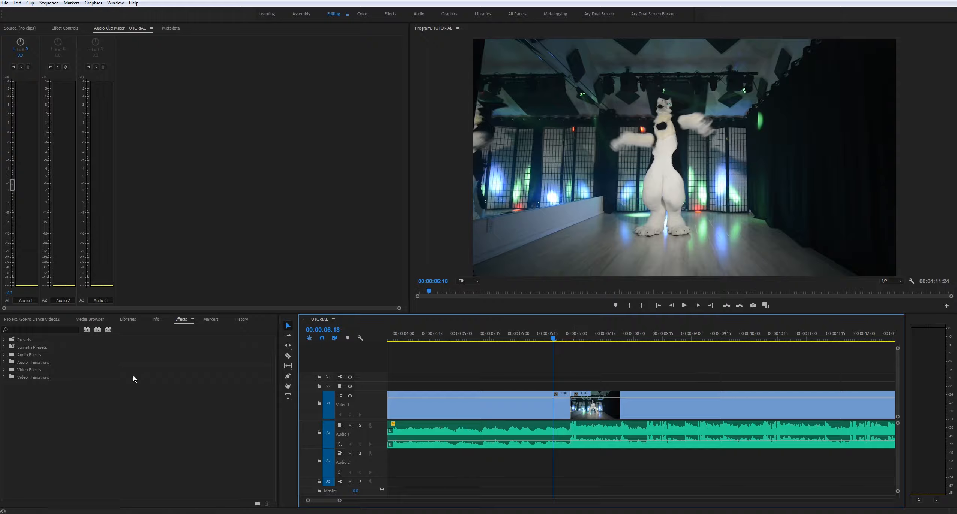
# Show the Effect Controls and expand the Video Transitions category of effects
pyautogui.click(66, 31)
pyautogui.click(75, 424)
pyautogui.click(4, 378)
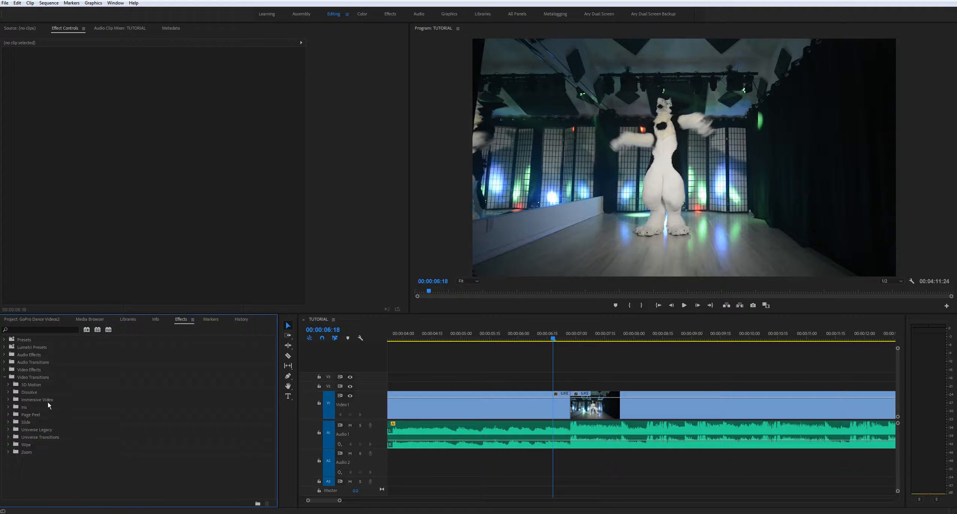
# Look through the Video Transitions categories, such as Dissolve, Page Peel, Slide, Universe Transitions and Zoom
pyautogui.click(22, 439)
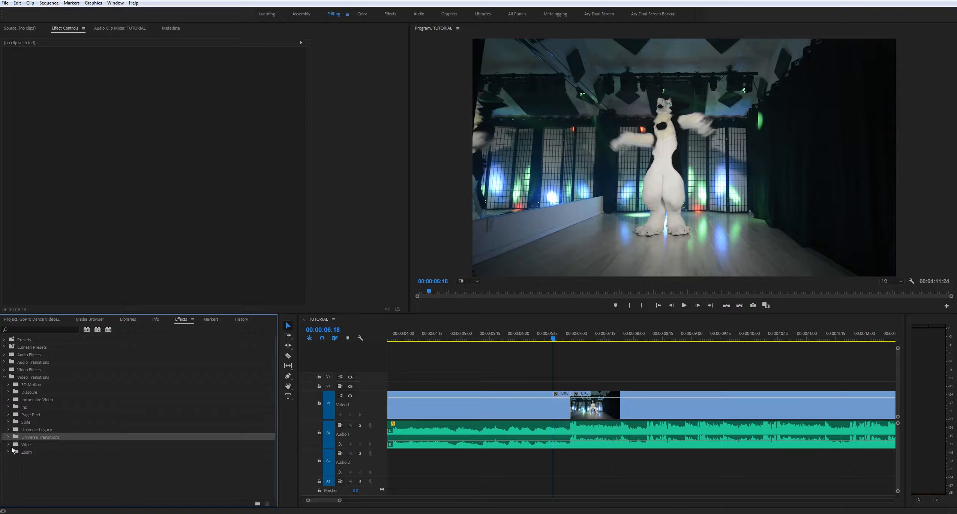
pyautogui.click(22, 413)
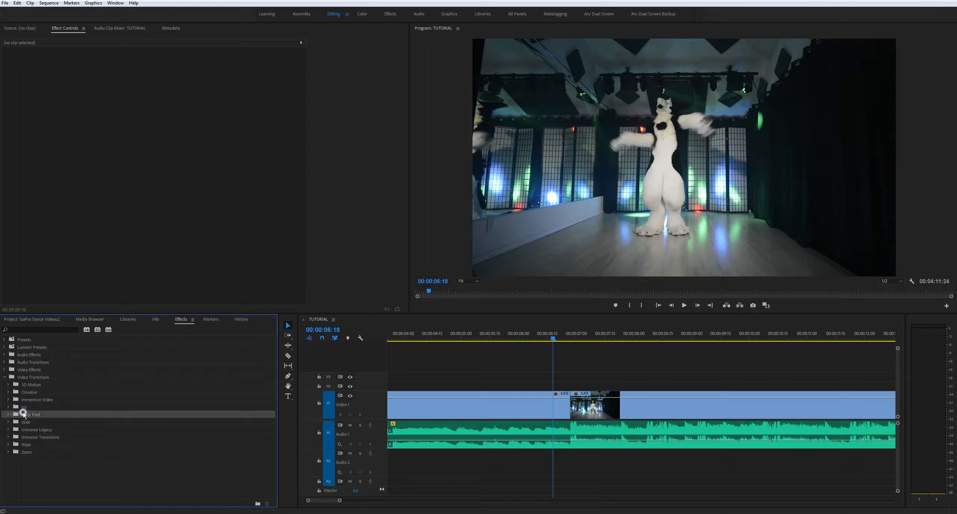
pyautogui.click(17, 400)
pyautogui.click(18, 394)
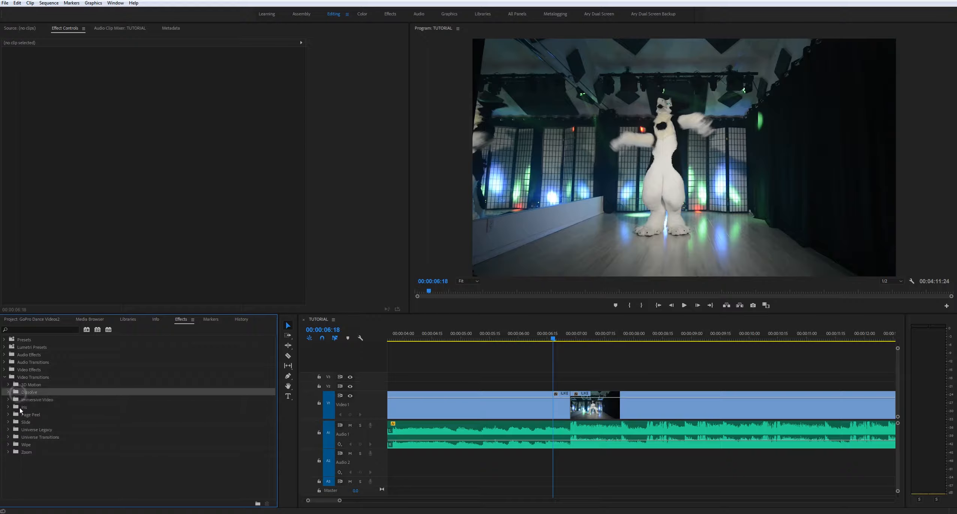
pyautogui.click(19, 412)
pyautogui.click(20, 385)
pyautogui.click(24, 401)
pyautogui.click(24, 413)
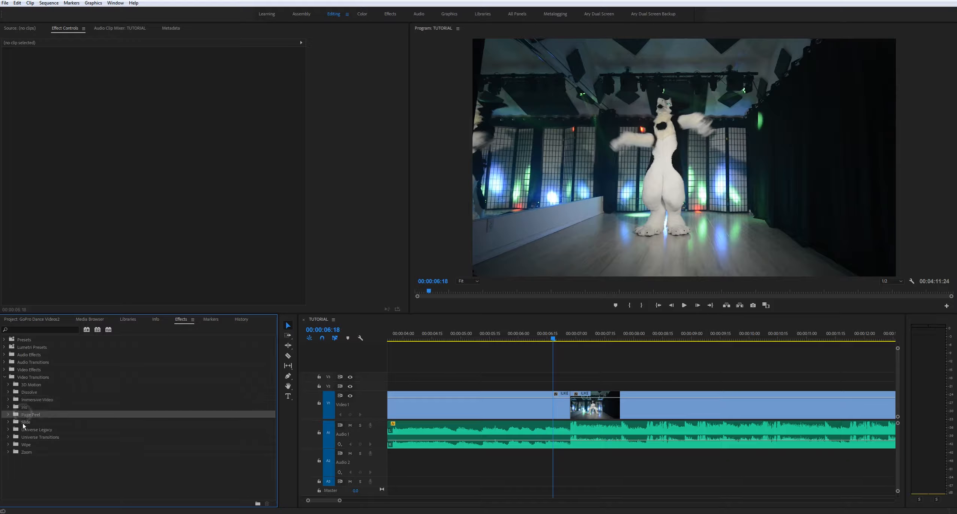
pyautogui.click(24, 423)
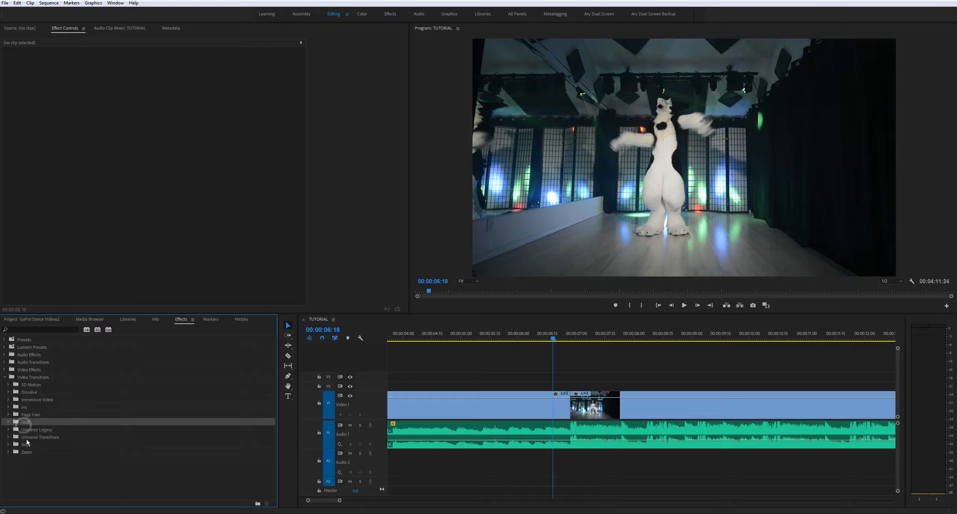
pyautogui.click(27, 452)
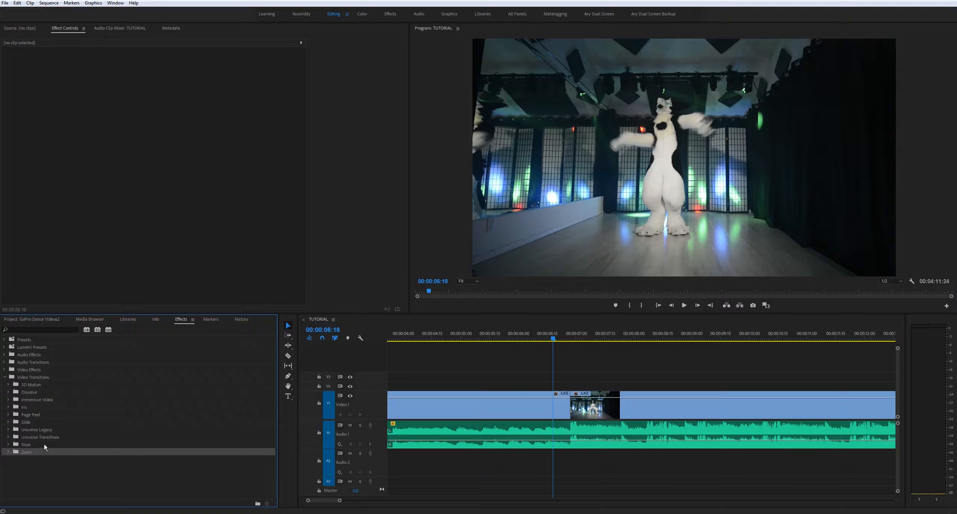
# Apply the Cross Zoom transition to the cut on Video 1 and play the sequence across it
pyautogui.doubleClick(16, 453)
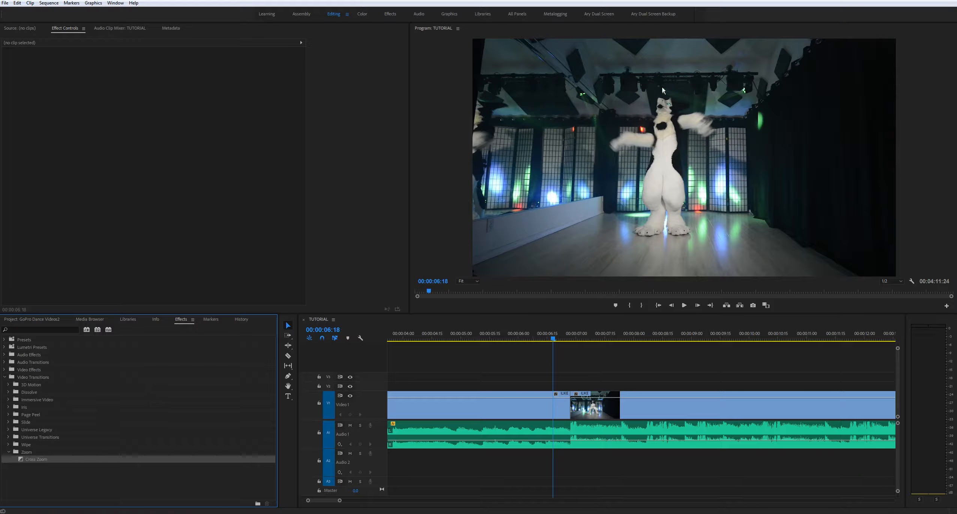
pyautogui.moveTo(23, 456); pyautogui.dragTo(569, 409)
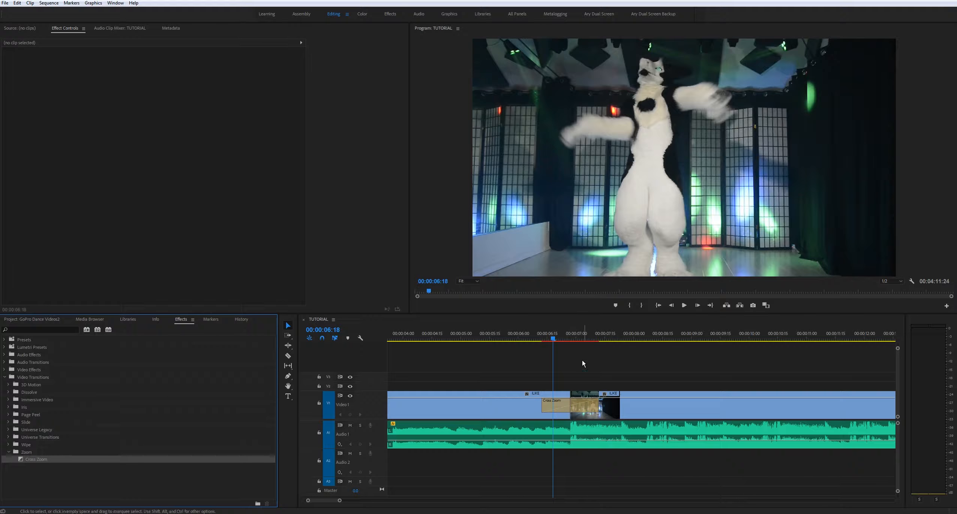
pyautogui.moveTo(554, 339); pyautogui.dragTo(542, 336)
pyautogui.press('space')
pyautogui.press('space')
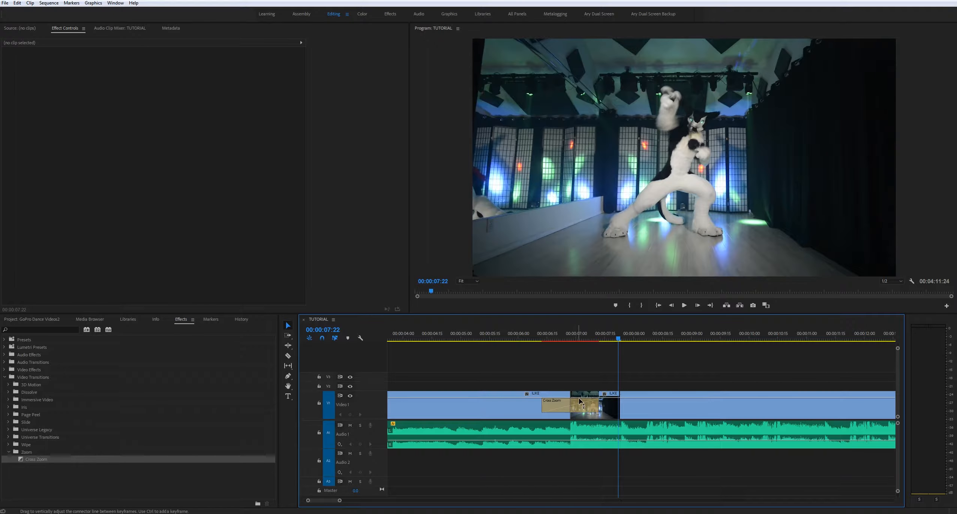
# Shorten the Cross Zoom transition to a duration of 00:00:00:10, centered on the cut
pyautogui.moveTo(539, 332)
pyautogui.mouseDown()
pyautogui.moveTo(581, 335)
pyautogui.moveTo(547, 336)
pyautogui.mouseUp()
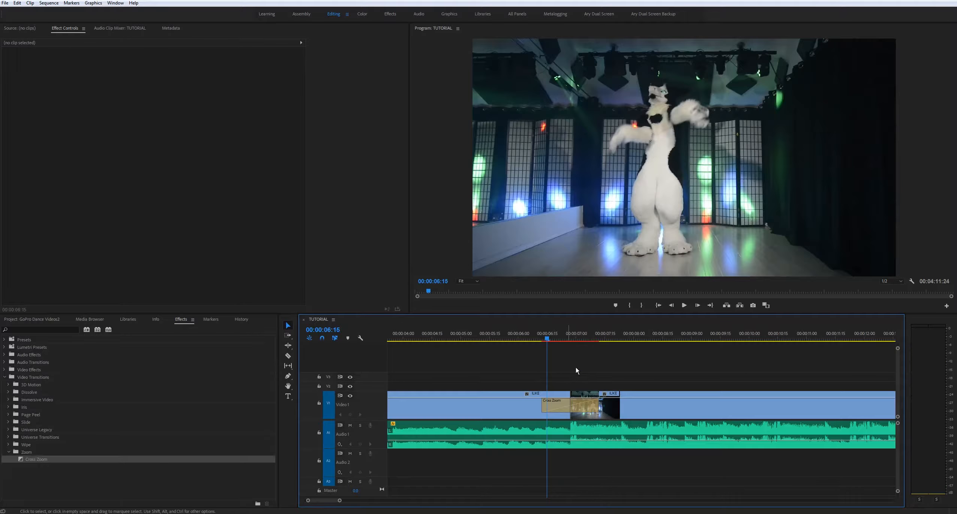
pyautogui.click(531, 333)
pyautogui.doubleClick(561, 411)
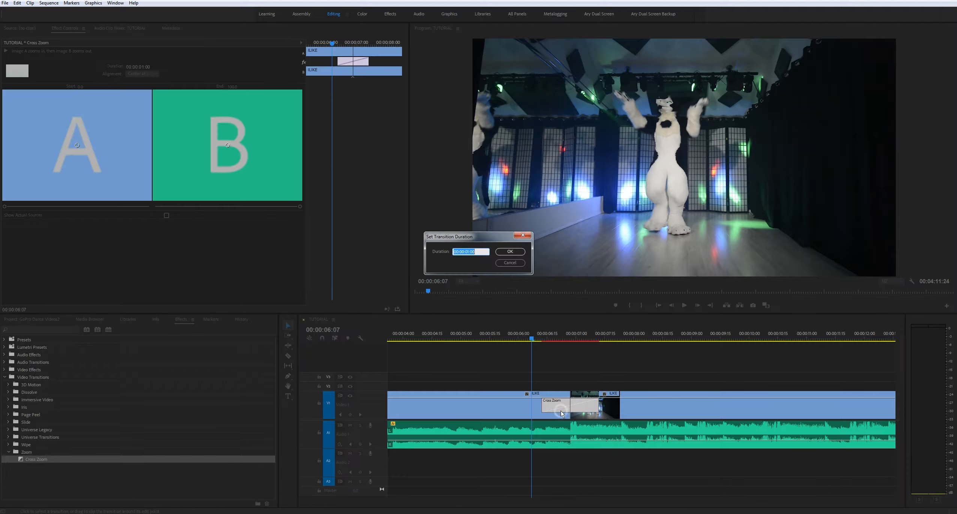
pyautogui.click(510, 263)
pyautogui.moveTo(540, 406); pyautogui.dragTo(568, 406)
# Play back the shortened Cross Zoom and examine how it looks around the cut
pyautogui.press('space')
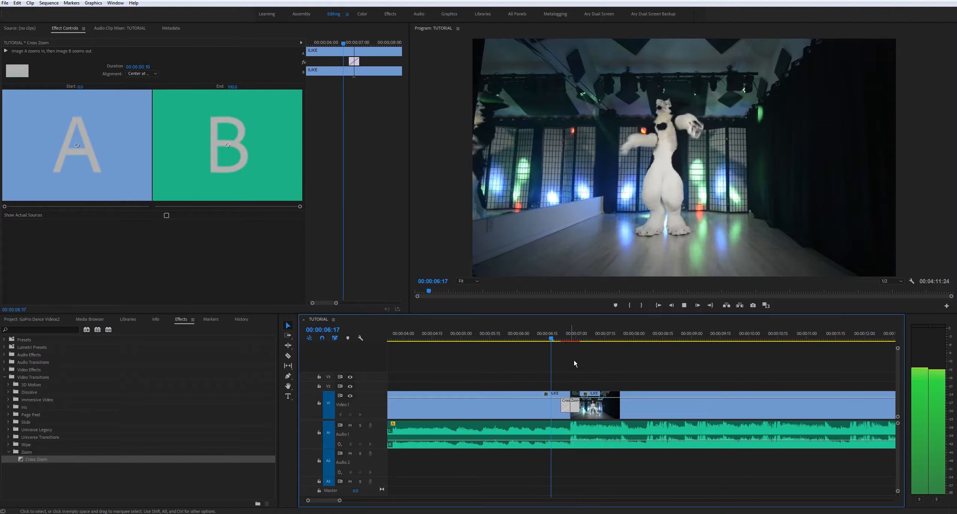
pyautogui.click(574, 340)
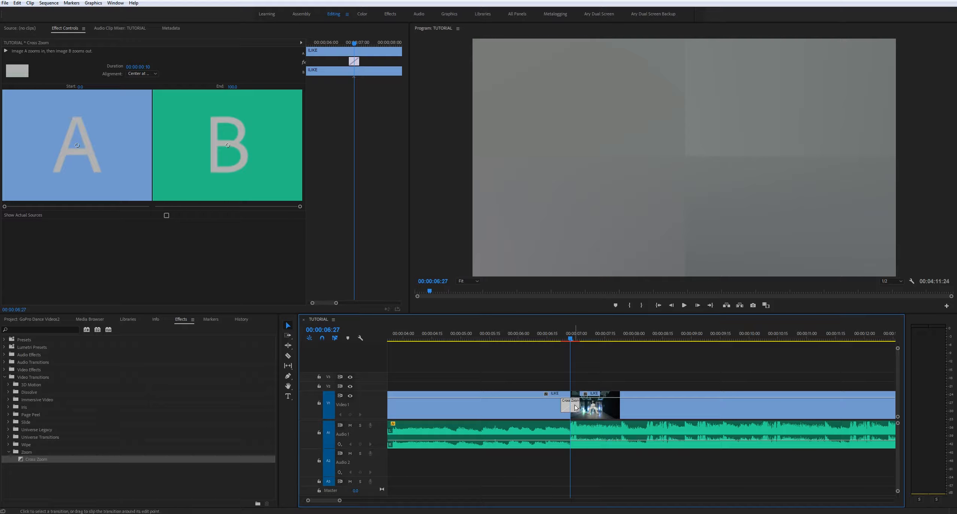
pyautogui.press('space')
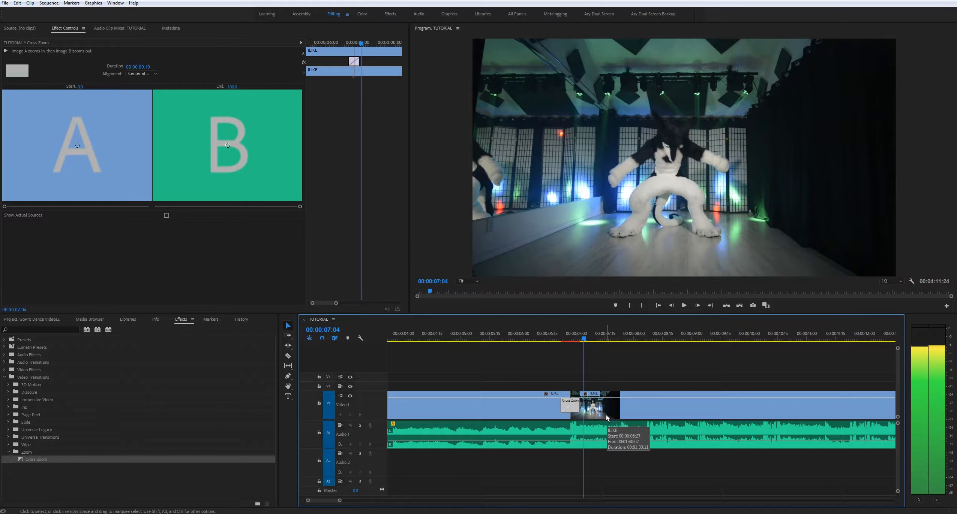
pyautogui.click(562, 333)
pyautogui.press('space')
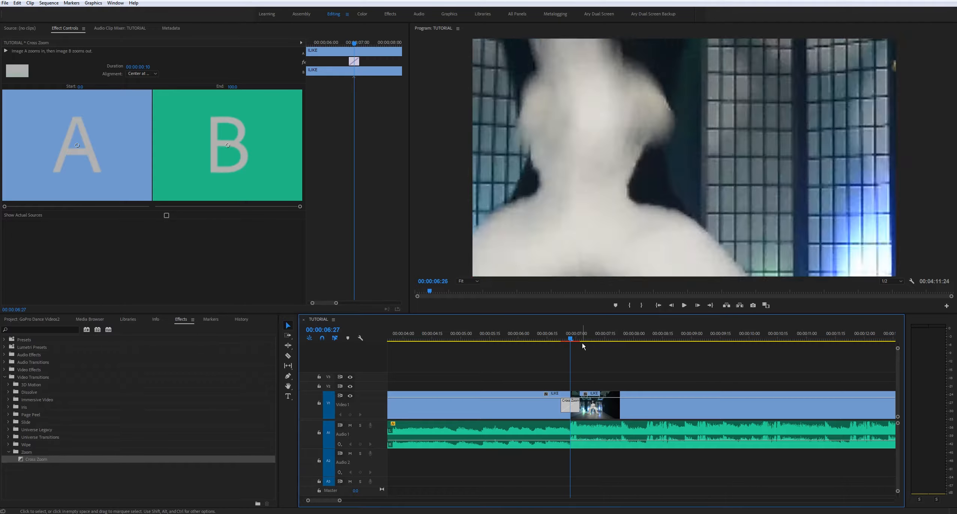
# Trim the Cross Zoom to start at the cut with a duration of 00:00:00:06
pyautogui.press('Left')
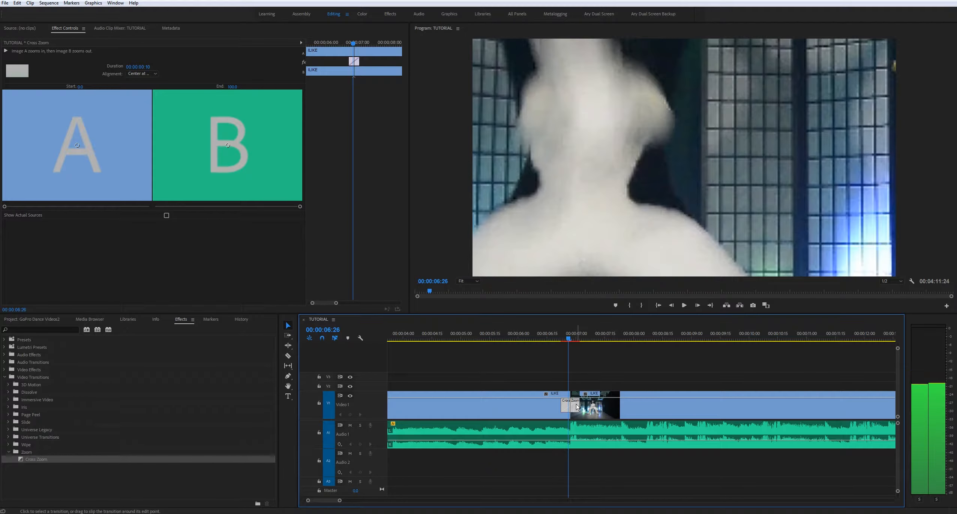
pyautogui.moveTo(577, 407); pyautogui.dragTo(651, 403)
pyautogui.press('=')
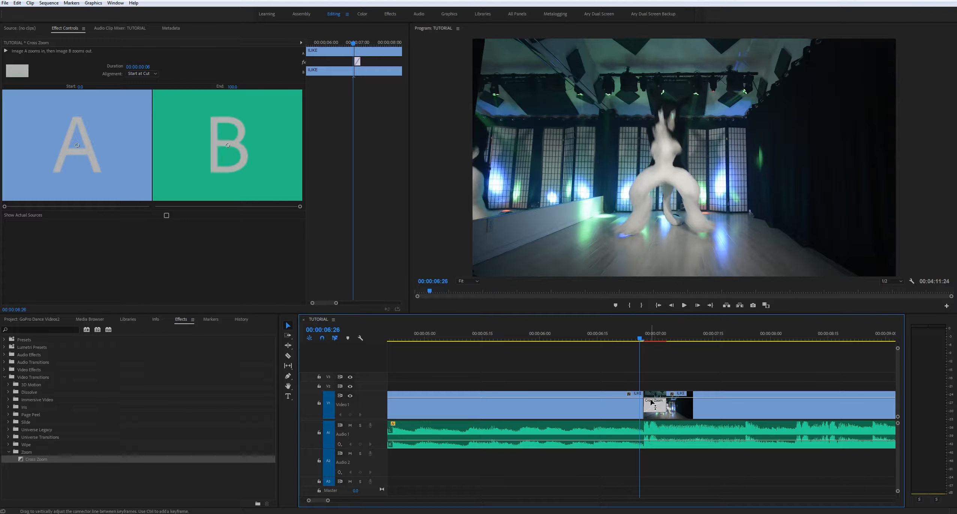
# Step frame by frame through the trimmed Cross Zoom to check how the zoom behaves after the cut
pyautogui.press('Right')
pyautogui.press('Right')
pyautogui.press('Right')
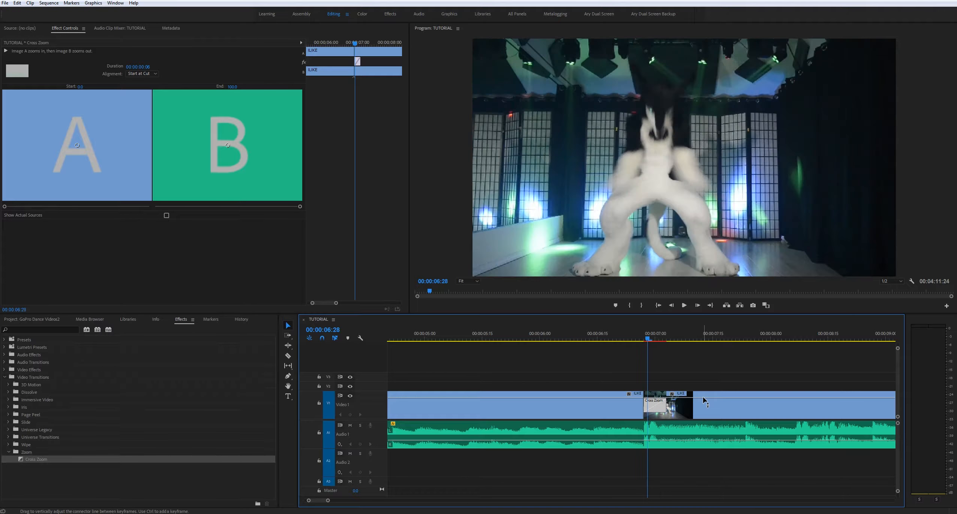
pyautogui.press('Right')
pyautogui.press('Right')
pyautogui.press('Right')
pyautogui.press('Right')
pyautogui.press('Right')
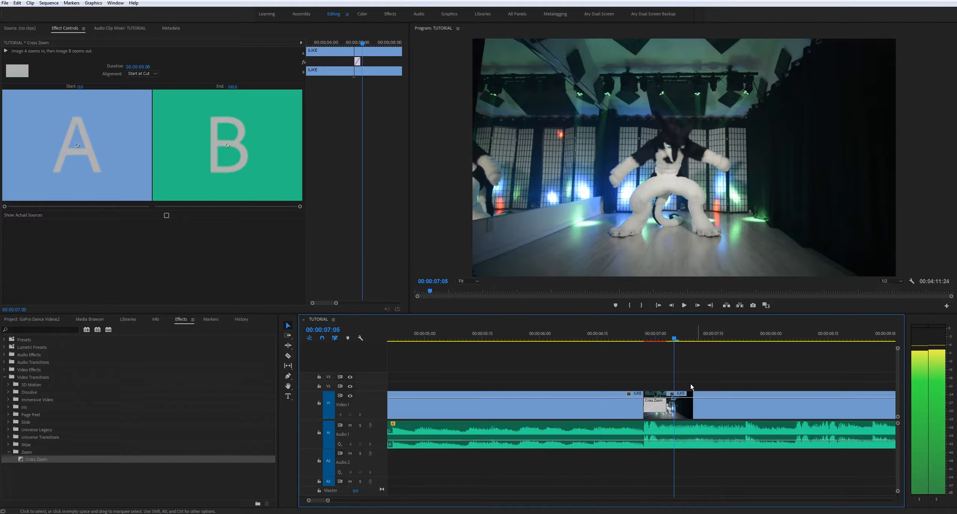
# Set the Cross Zoom's start point to about halfway so the transition begins fully zoomed in at the cut
pyautogui.press('Left')
pyautogui.press('Left')
pyautogui.press('Left')
pyautogui.press('Left')
pyautogui.press('Left')
pyautogui.press('Left')
pyautogui.press('Left')
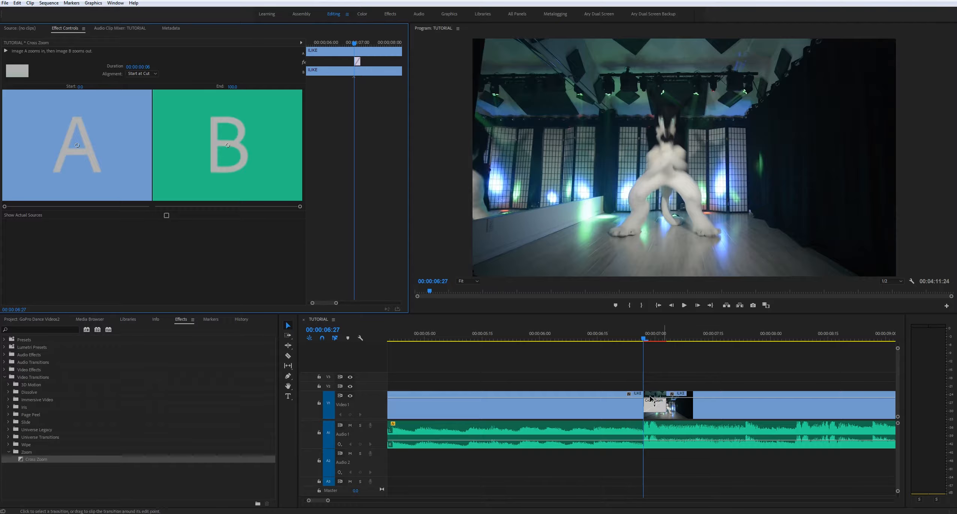
pyautogui.click(602, 406)
pyautogui.click(688, 406)
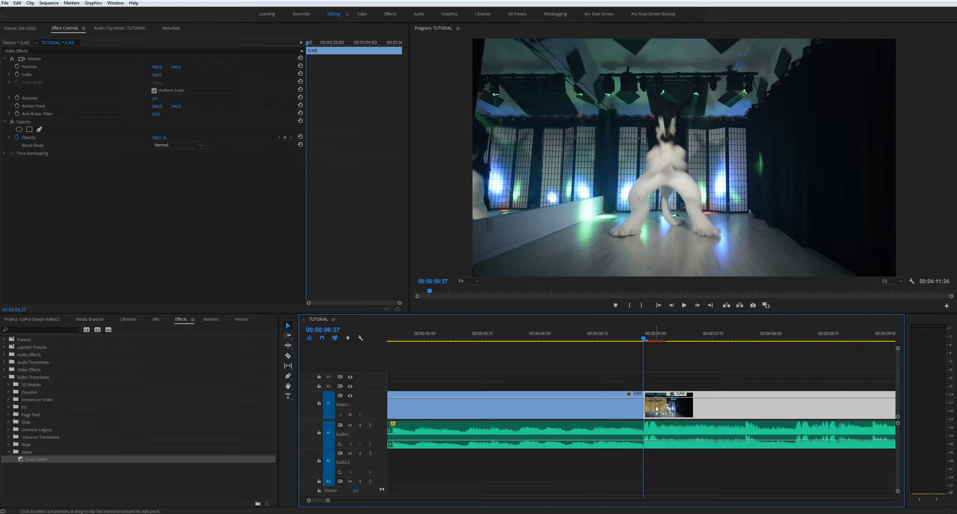
pyautogui.click(654, 406)
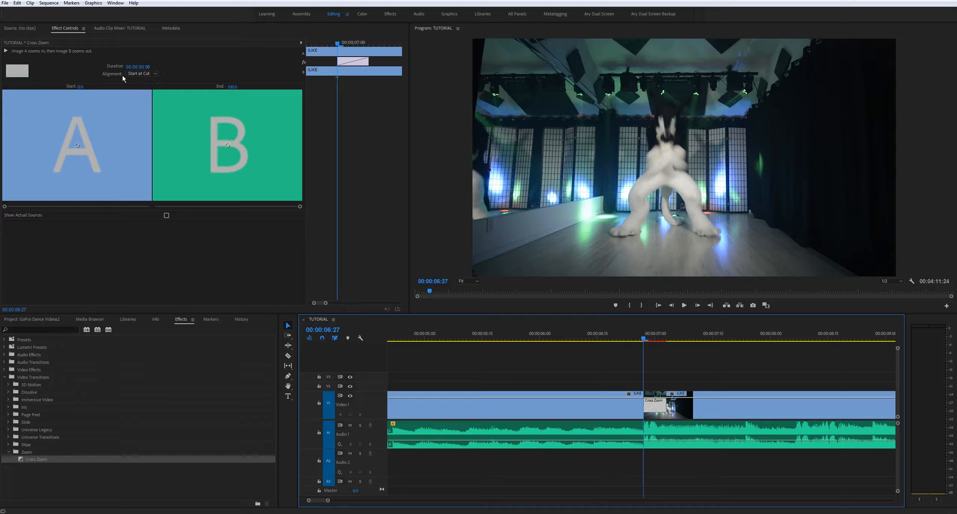
pyautogui.moveTo(4, 206); pyautogui.dragTo(78, 217)
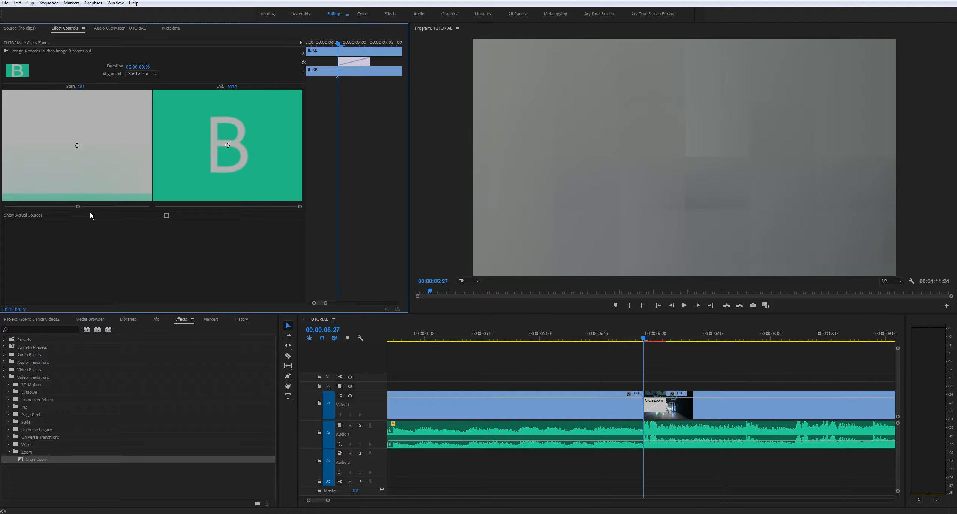
# Play back the sequence repeatedly from just before the cut to examine the Cross Zoom with its halfway start
pyautogui.moveTo(646, 339)
pyautogui.mouseDown()
pyautogui.moveTo(666, 345)
pyautogui.moveTo(628, 343)
pyautogui.mouseUp()
pyautogui.press('space')
pyautogui.press('space')
pyautogui.click(635, 335)
pyautogui.press('space')
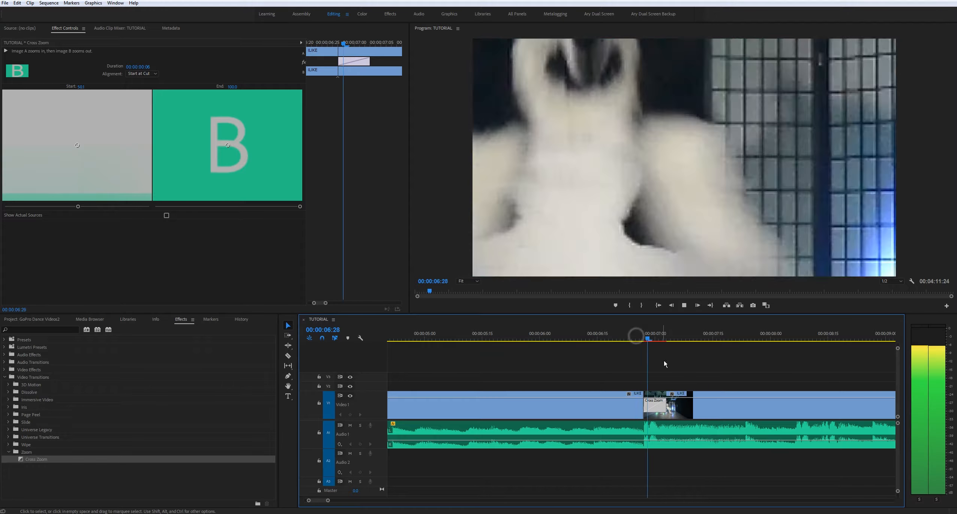
pyautogui.press('space')
pyautogui.press('space')
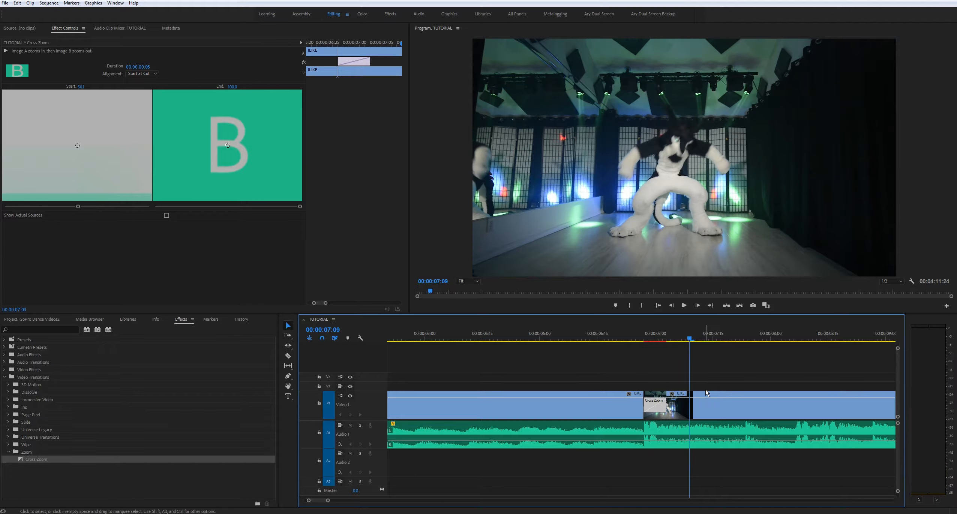
pyautogui.press('-')
pyautogui.press('-')
pyautogui.press('=')
pyautogui.click(609, 334)
pyautogui.press('space')
pyautogui.press('space')
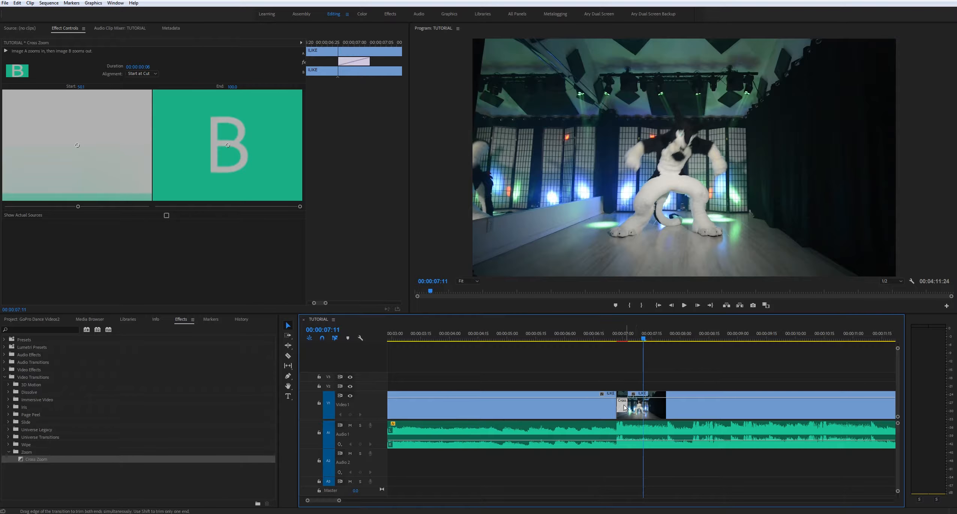
pyautogui.click(613, 336)
pyautogui.press('space')
pyautogui.press('space')
# Set the Cross Zoom's duration to 00:00:00:08
pyautogui.press('=')
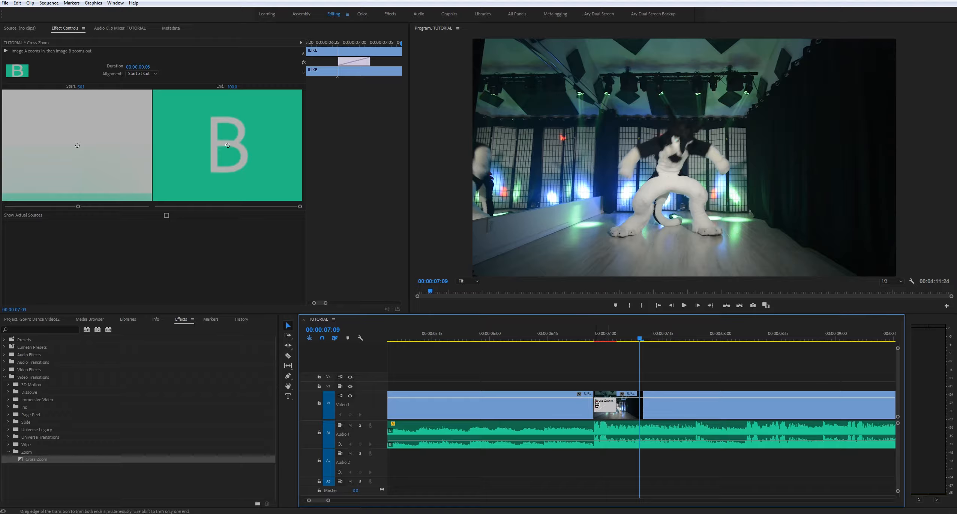
pyautogui.doubleClick(604, 406)
pyautogui.click(486, 252)
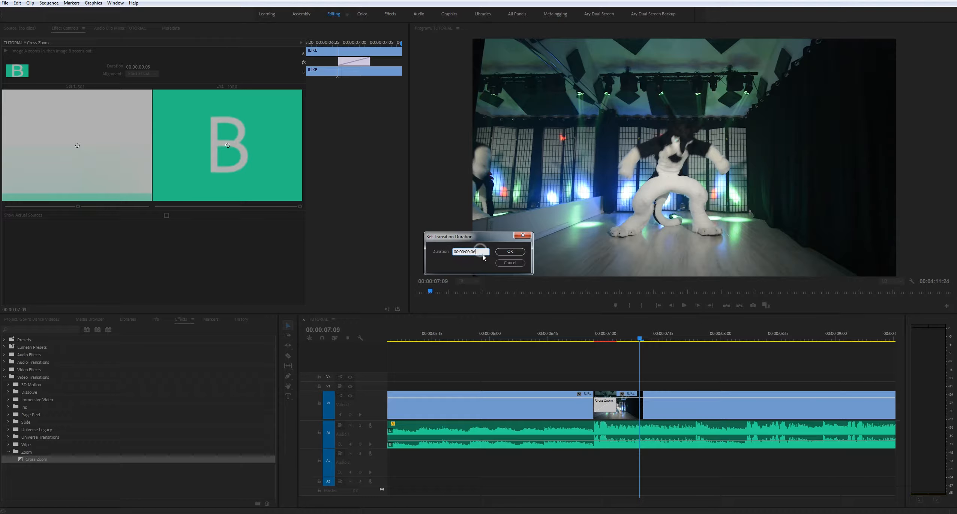
pyautogui.write('8')
pyautogui.press('Return')
# Play back the 8-frame Cross Zoom across the cut several times to judge its speed
pyautogui.click(592, 333)
pyautogui.press('space')
pyautogui.press('space')
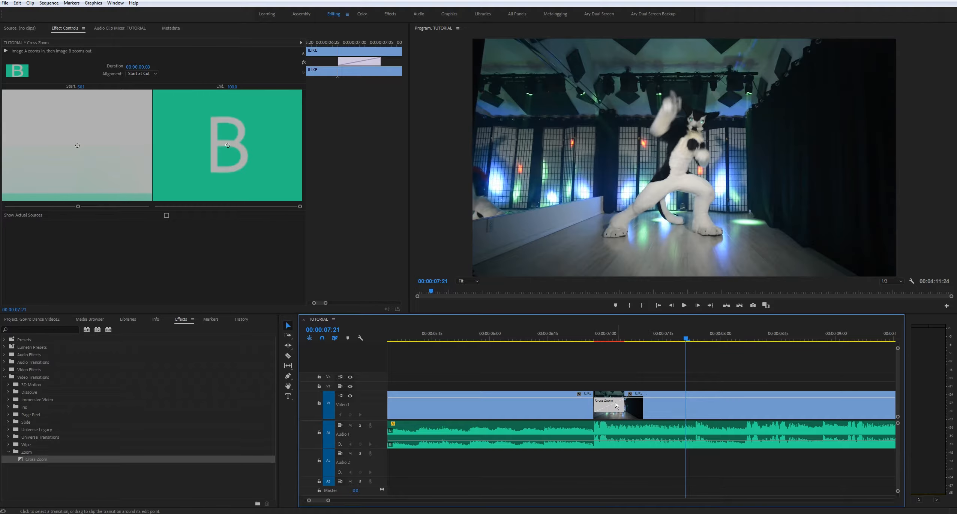
pyautogui.moveTo(613, 335); pyautogui.dragTo(588, 334)
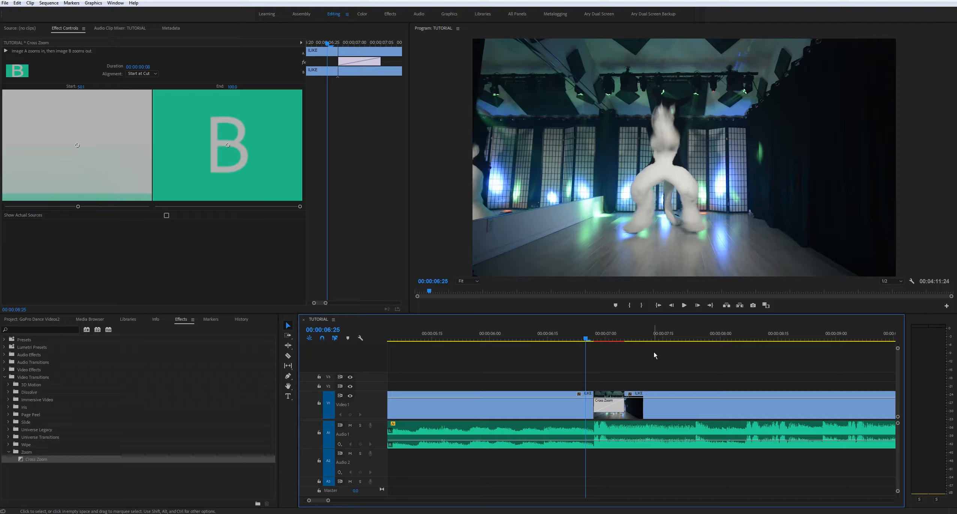
pyautogui.press('space')
pyautogui.press('space')
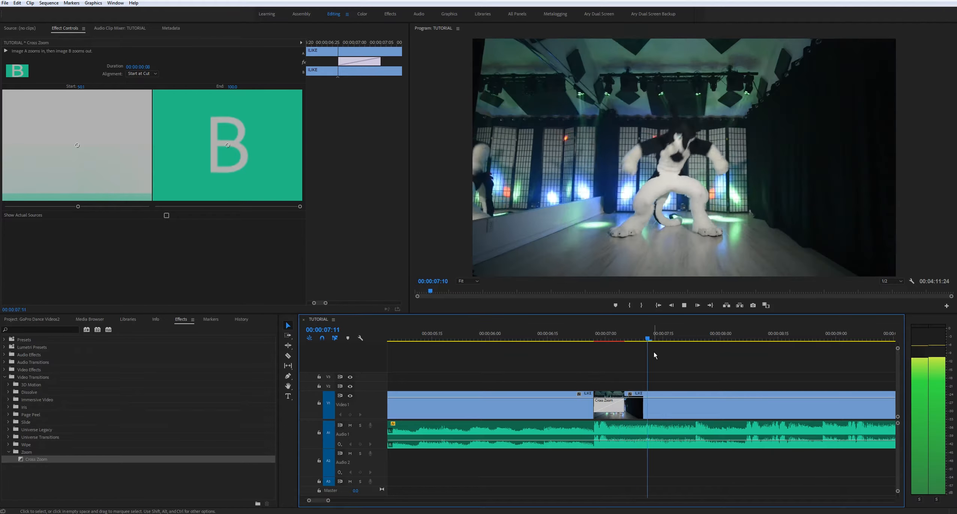
pyautogui.press('Up')
pyautogui.press('space')
pyautogui.press('space')
# Set the Cross Zoom's duration to 00:00:00:07 and play it back from just before the cut
pyautogui.click(608, 338)
pyautogui.doubleClick(605, 406)
pyautogui.click(486, 252)
pyautogui.press('Return')
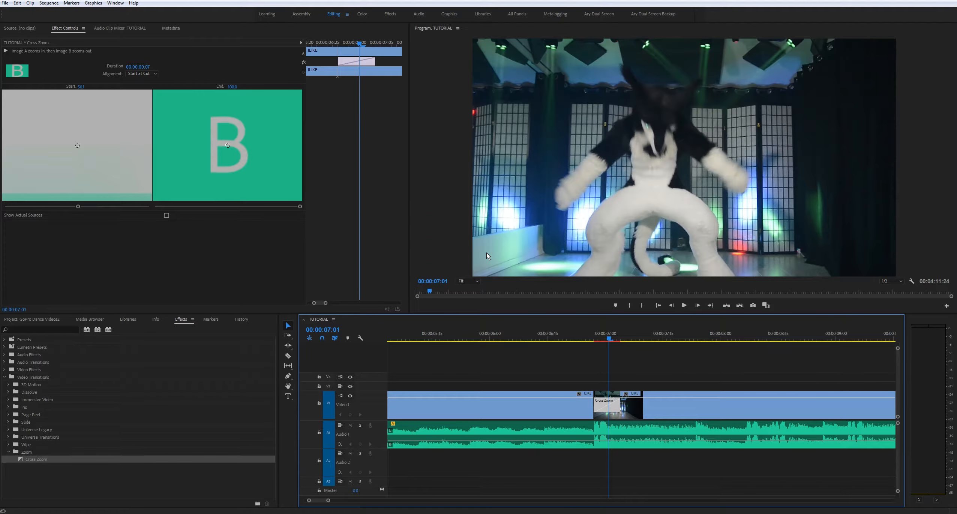
pyautogui.click(586, 339)
pyautogui.press('space')
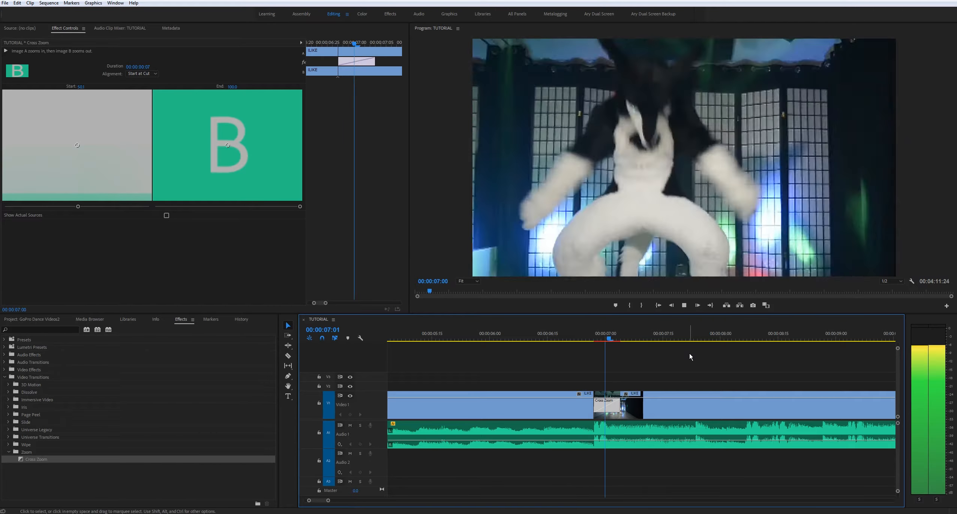
pyautogui.press('space')
# Set the Cross Zoom's duration to 00:00:00:06 and play it back across the cut
pyautogui.doubleClick(611, 407)
pyautogui.write('6')
pyautogui.press('Return')
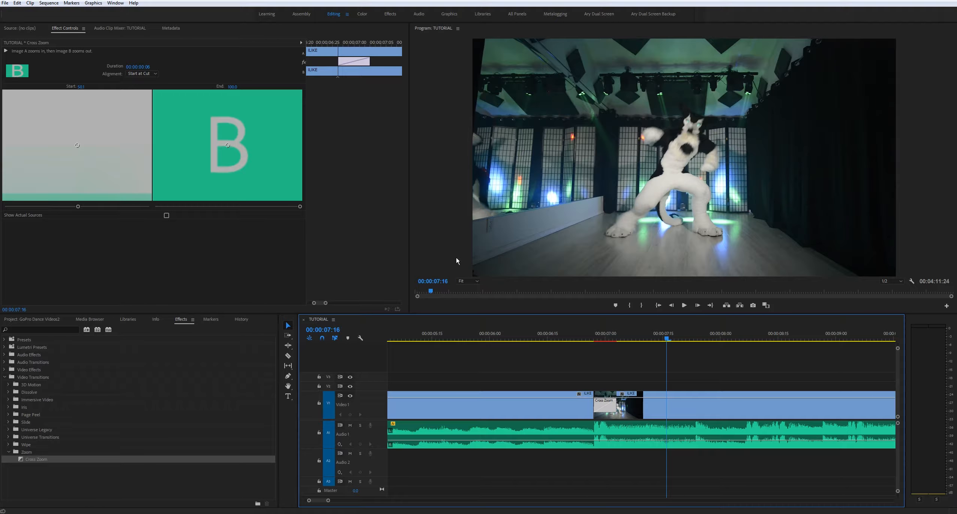
pyautogui.click(595, 336)
pyautogui.press('space')
pyautogui.press('space')
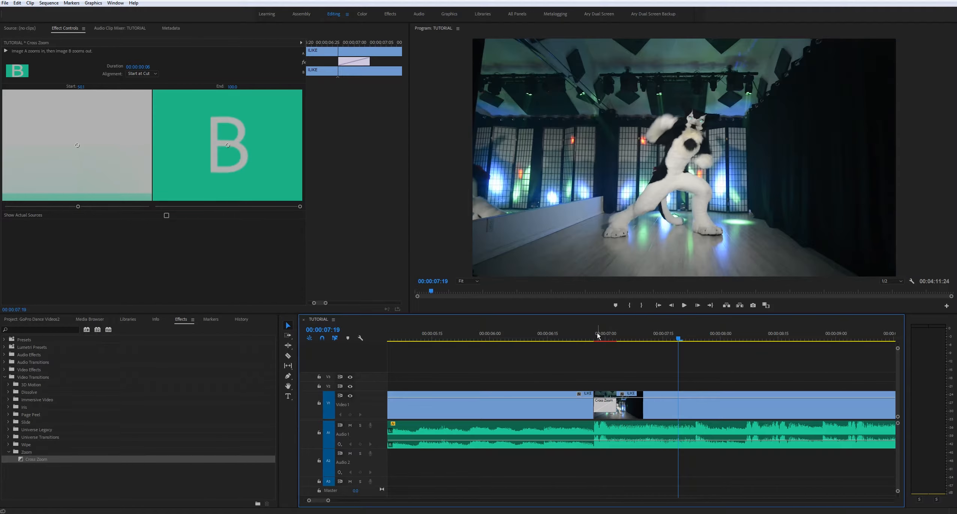
pyautogui.click(589, 337)
pyautogui.press('space')
pyautogui.click(590, 336)
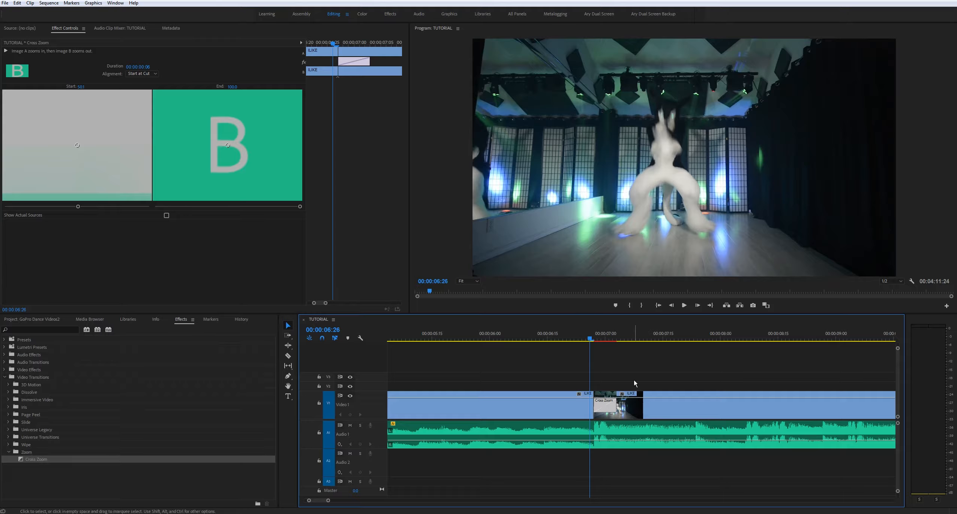
pyautogui.press('space')
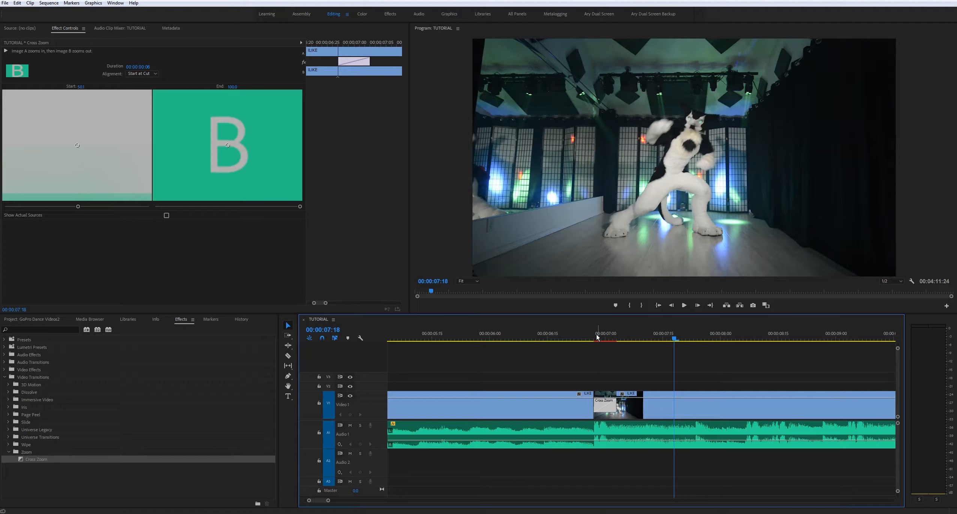
# Play the sequence from its beginning past the cut to check the Cross Zoom in context
pyautogui.press('-')
pyautogui.press('-')
pyautogui.press('-')
pyautogui.press('Home')
pyautogui.press('space')
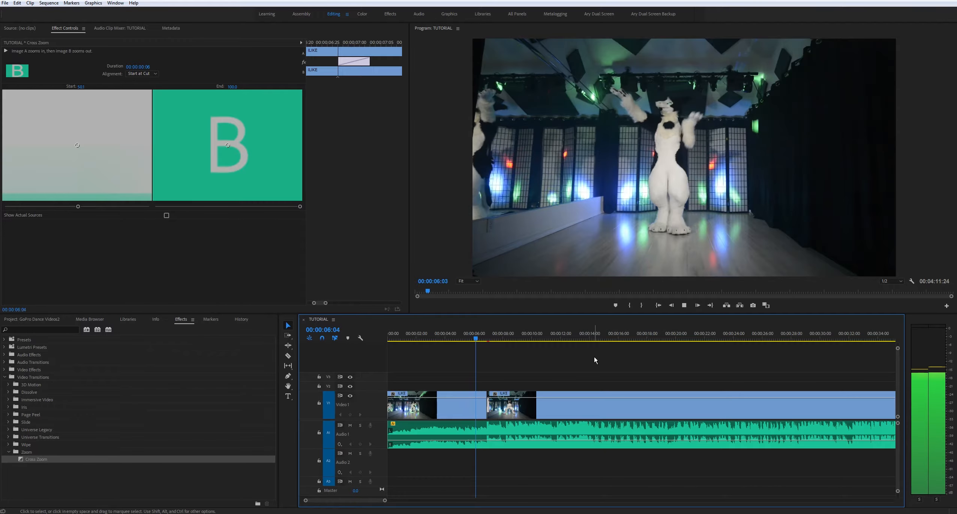
pyautogui.press('space')
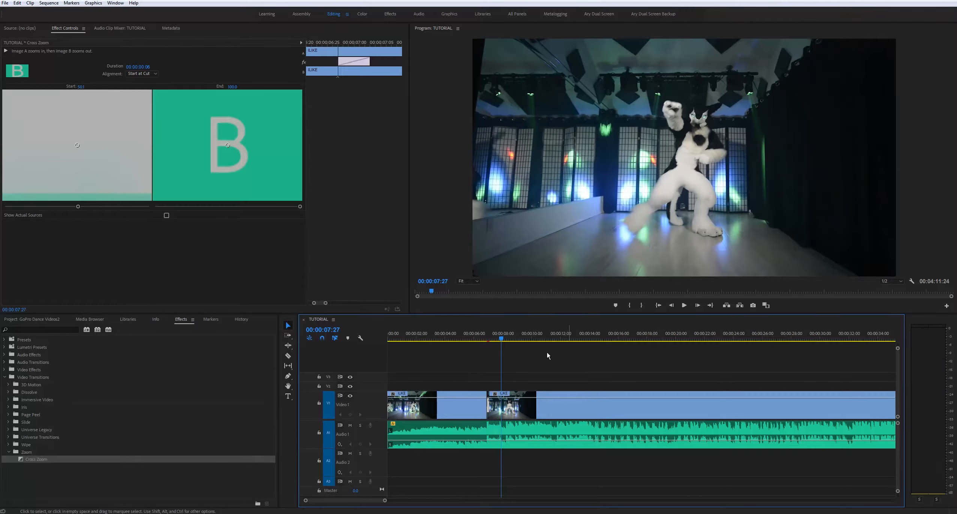
pyautogui.press('=')
pyautogui.press('=')
pyautogui.press('=')
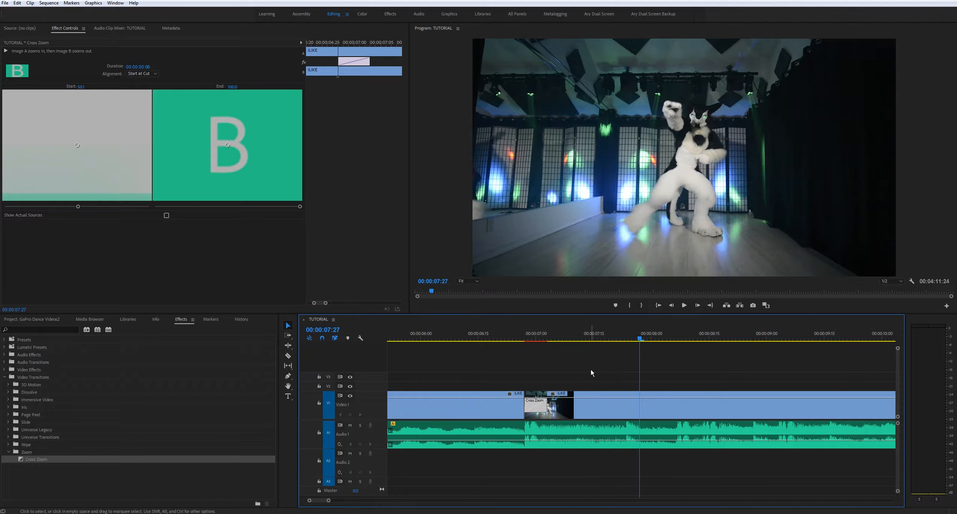
pyautogui.scroll(4, 591, 373)
pyautogui.scroll(-1, 591, 373)
pyautogui.press('-')
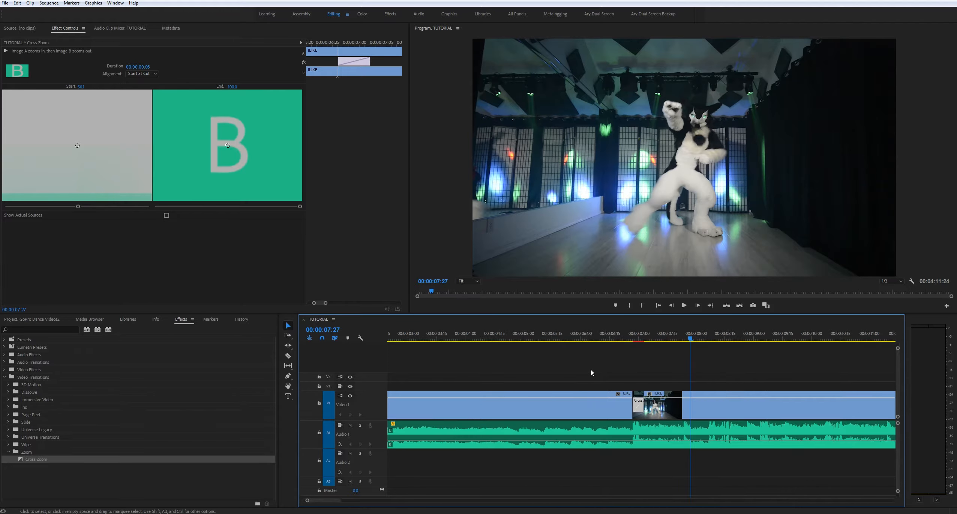
pyautogui.scroll(1, 600, 366)
pyautogui.press('-')
pyautogui.press('-')
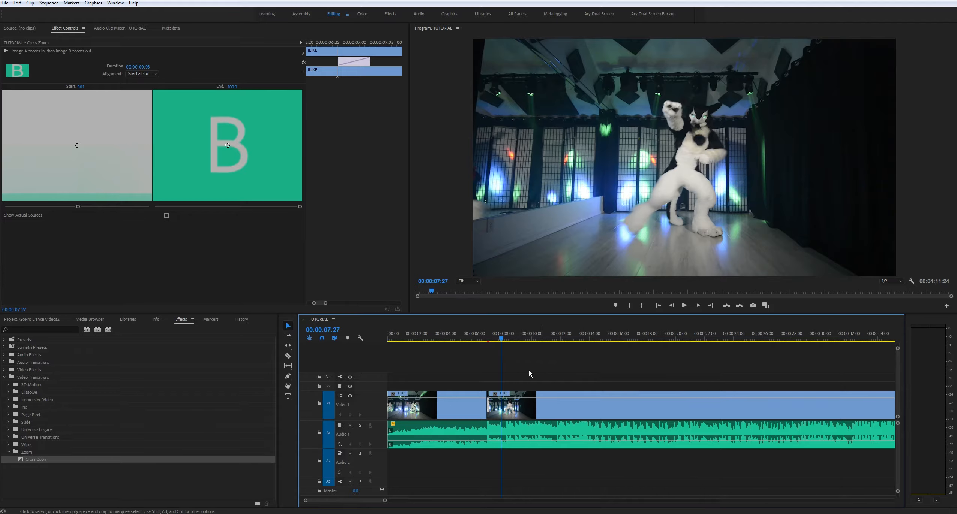
pyautogui.press('=')
pyautogui.click(523, 399)
pyautogui.click(653, 411)
pyautogui.click(551, 410)
pyautogui.click(607, 411)
pyautogui.click(560, 411)
pyautogui.click(623, 411)
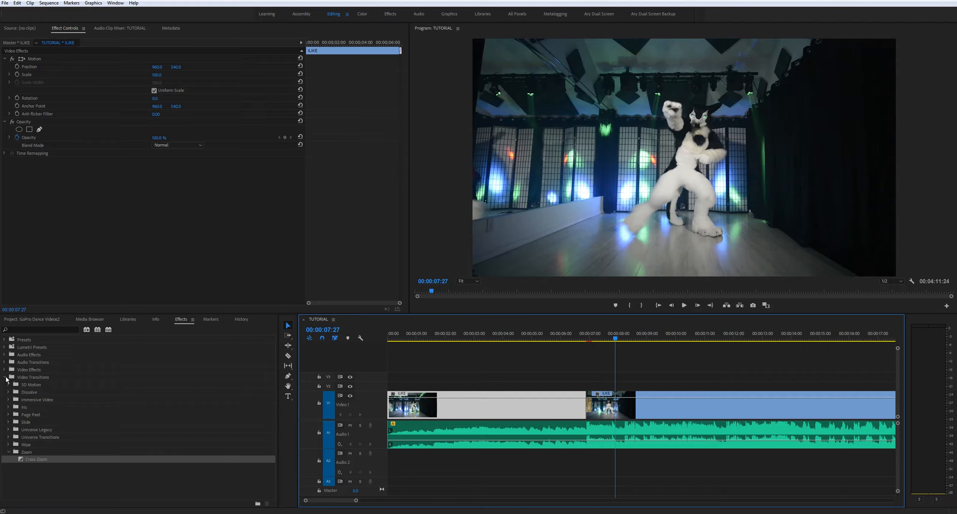
# Apply the Leave Color effect from the Color Correction video effects to the first clip
pyautogui.click(6, 378)
pyautogui.click(4, 370)
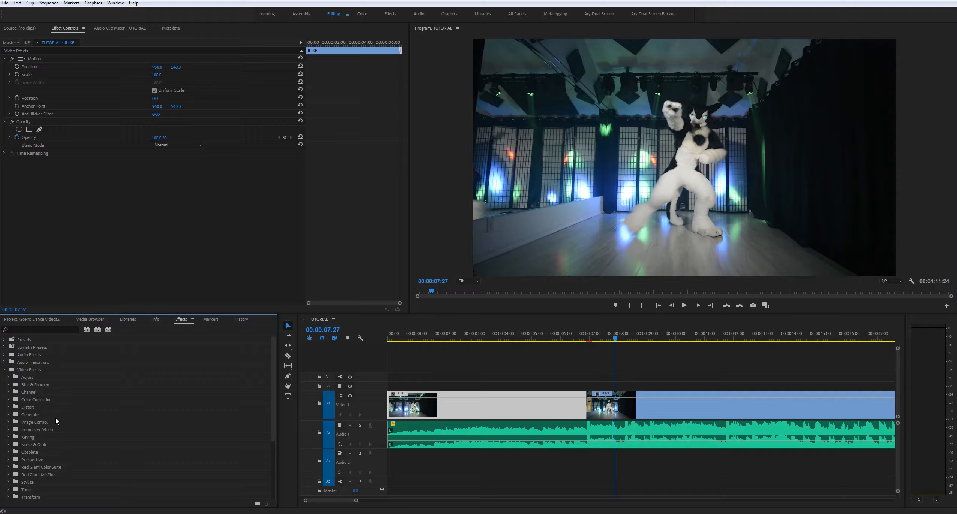
pyautogui.click(38, 401)
pyautogui.click(9, 400)
pyautogui.click(37, 467)
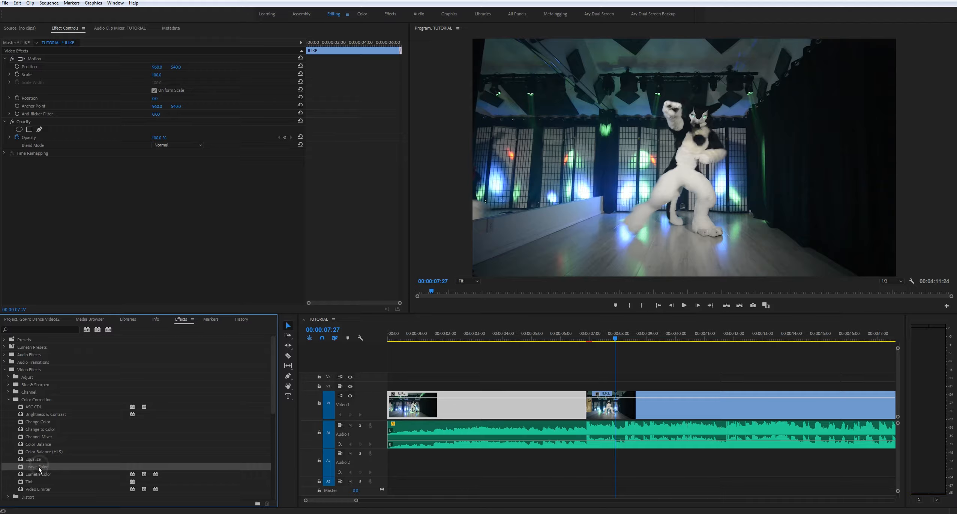
pyautogui.moveTo(39, 467); pyautogui.dragTo(490, 408)
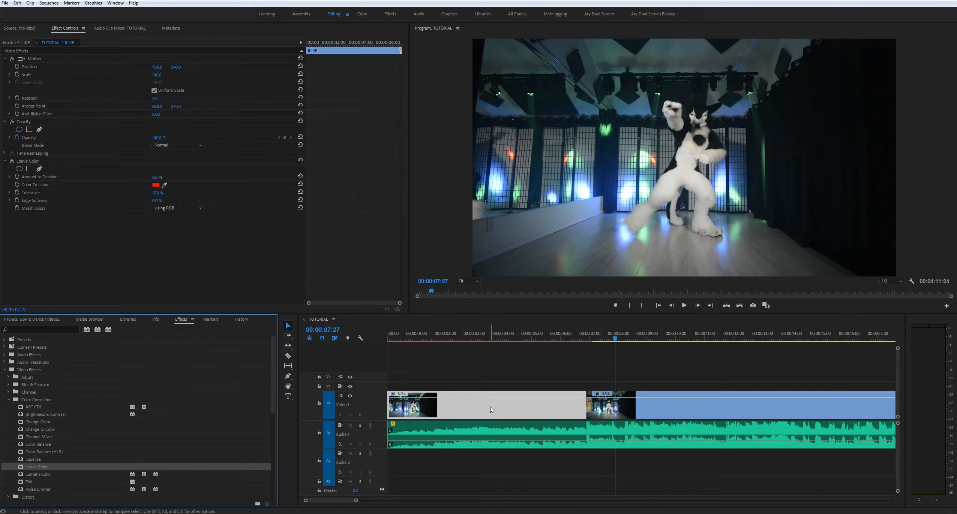
# Set the Leave Color effect's Color To Leave to white
pyautogui.click(23, 162)
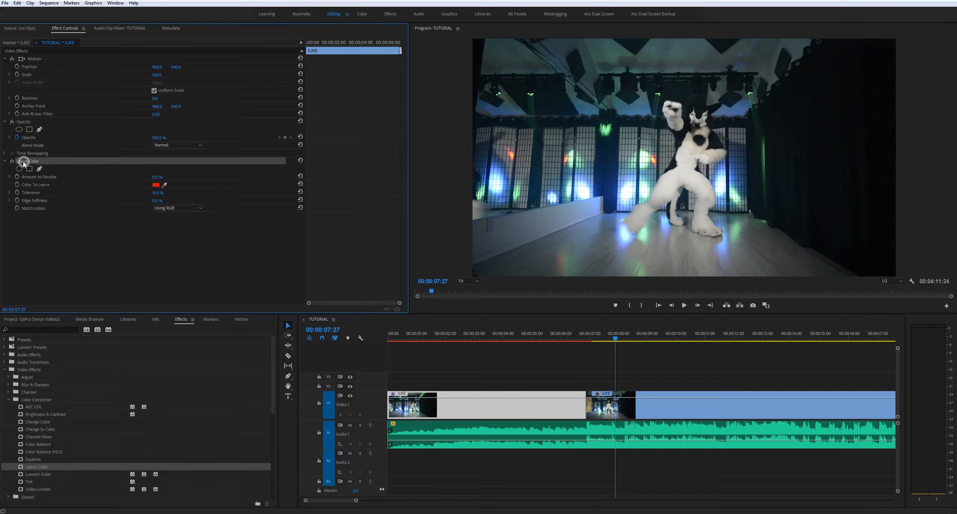
pyautogui.click(155, 185)
pyautogui.click(443, 253)
pyautogui.click(561, 219)
# Try different Amount to Decolor values on a frame inside the first clip and return the amount to 0 %
pyautogui.moveTo(157, 177); pyautogui.dragTo(195, 177)
pyautogui.click(536, 334)
pyautogui.moveTo(534, 340); pyautogui.dragTo(513, 339)
pyautogui.moveTo(158, 178); pyautogui.dragTo(120, 178)
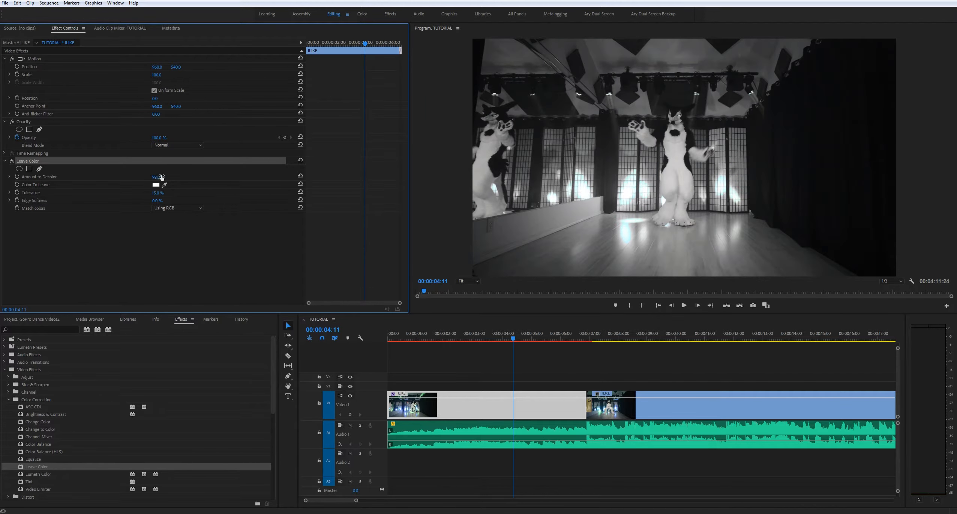
pyautogui.moveTo(153, 178); pyautogui.dragTo(117, 178)
# Sample a light green from the preview as Leave Color's Color To Leave, with Amount to Decolor at 100 %
pyautogui.click(679, 118)
pyautogui.press('space')
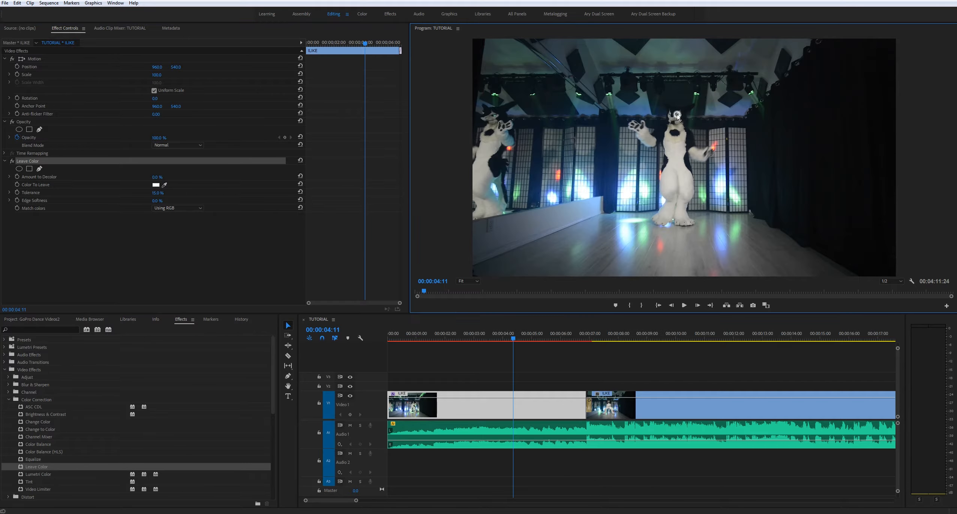
pyautogui.press('space')
pyautogui.click(164, 184)
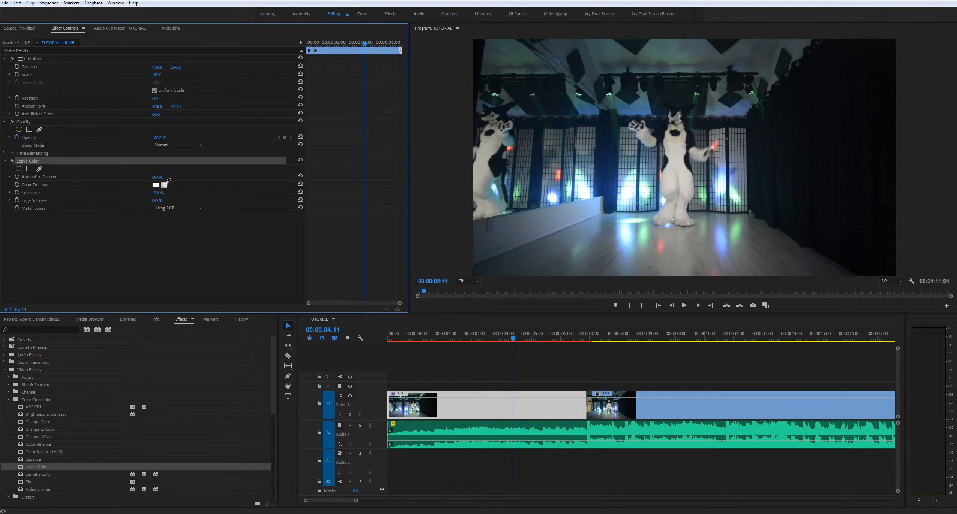
pyautogui.click(680, 115)
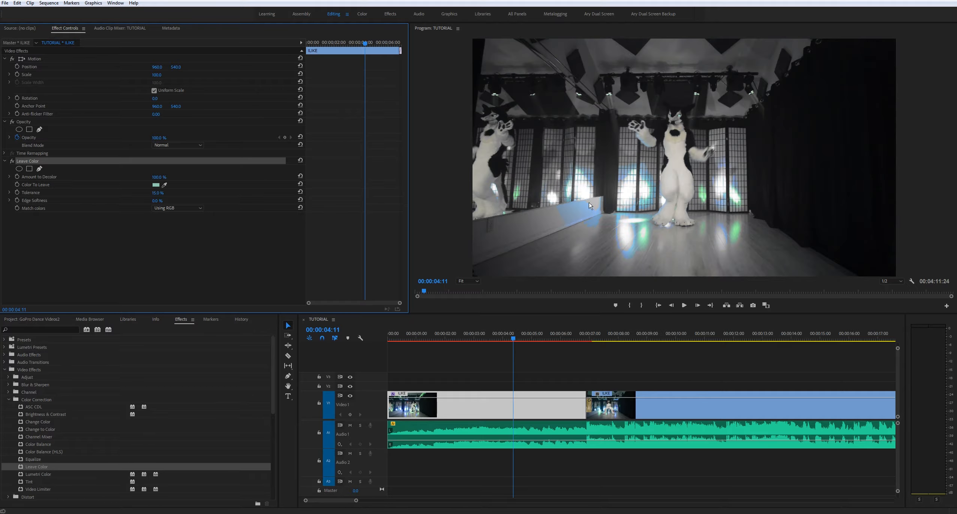
# Save the project and tune Leave Color at 00:00:02:13 to a Tolerance of 14 % and an Edge Softness of about 7 %
pyautogui.moveTo(504, 338); pyautogui.dragTo(457, 347)
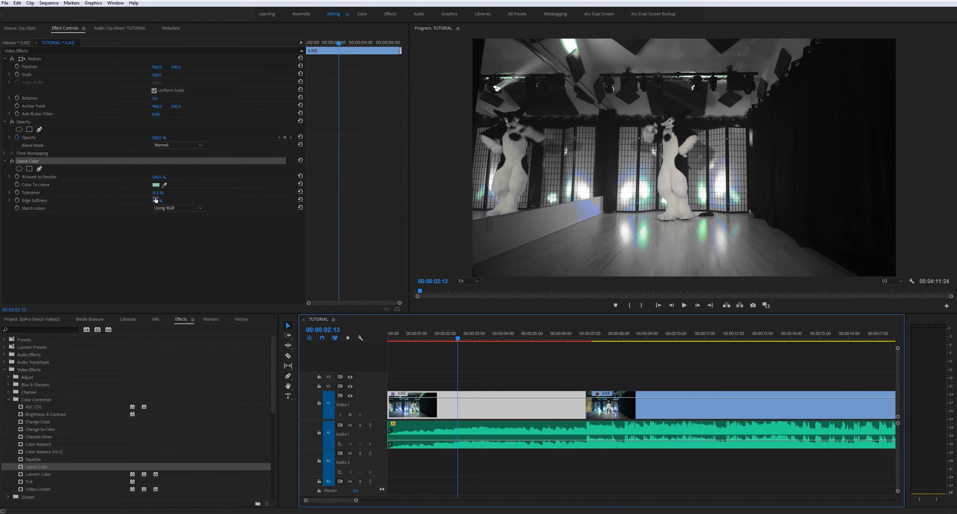
pyautogui.hotkey('ctrl', 's')
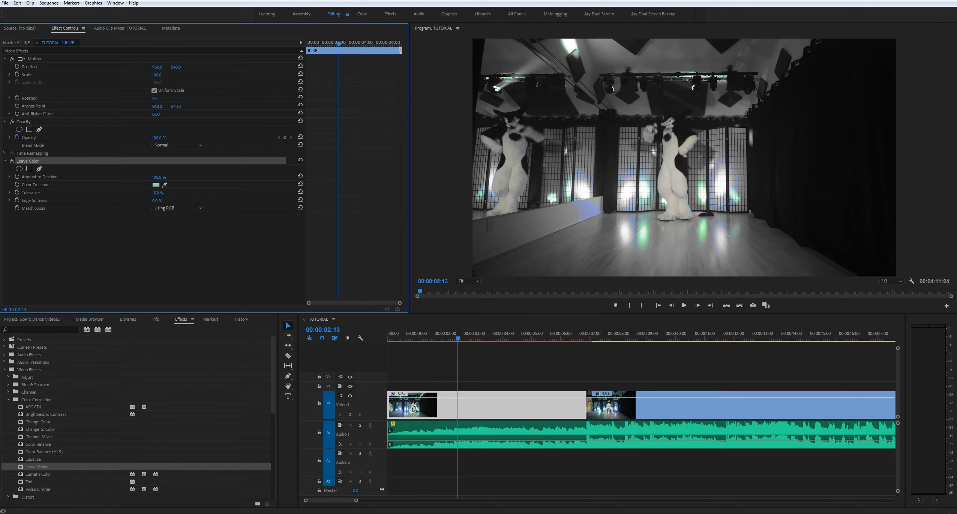
pyautogui.moveTo(158, 193); pyautogui.dragTo(180, 193)
pyautogui.moveTo(157, 201); pyautogui.dragTo(181, 200)
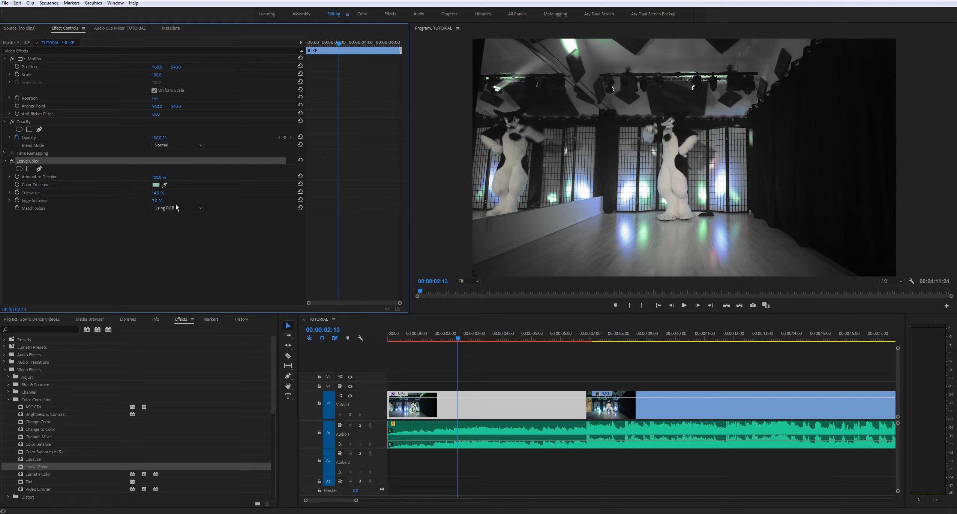
# Add a Cross Dissolve at the start of the first clip on Video 1 and play the sequence from the beginning
pyautogui.moveTo(460, 335); pyautogui.dragTo(359, 337)
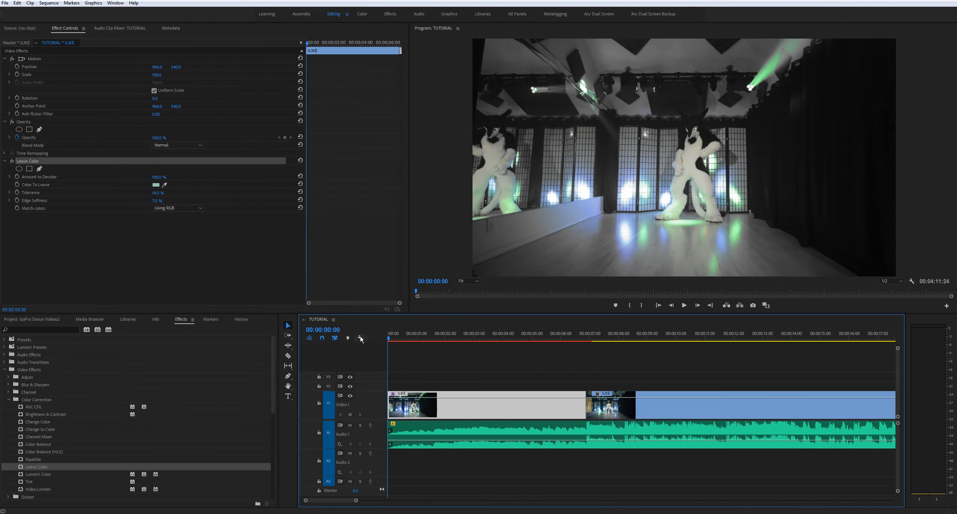
pyautogui.click(391, 411)
pyautogui.hotkey('ctrl', 'd')
pyautogui.press('space')
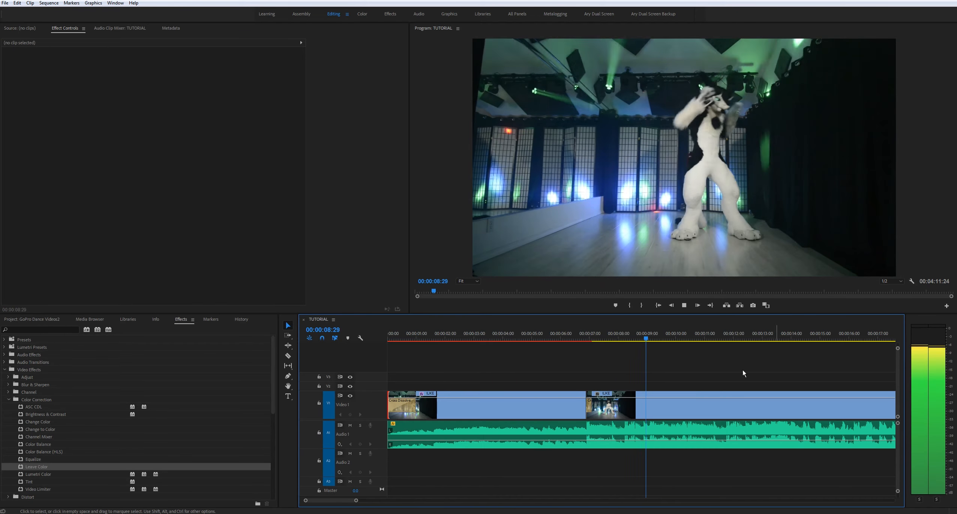
pyautogui.press('space')
pyautogui.press('-')
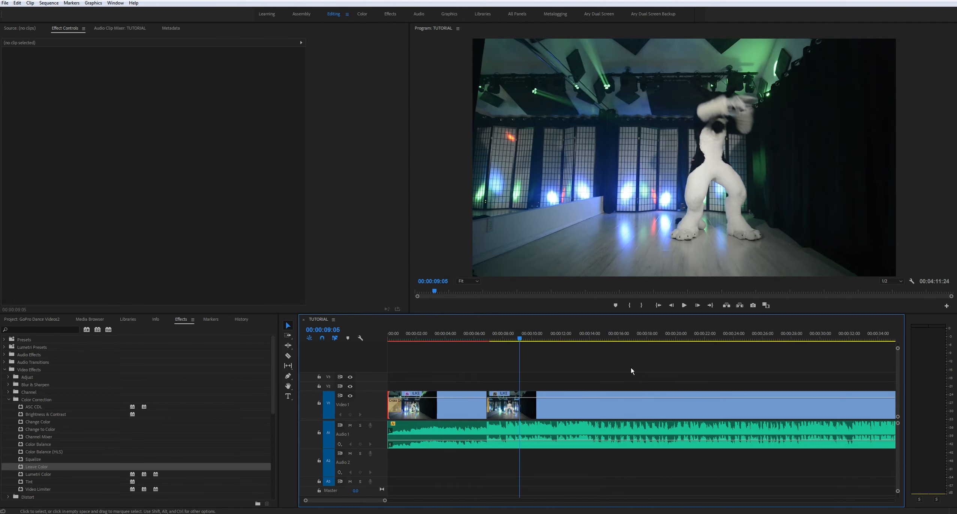
# Duplicate the second clip onto Video 2 and extend the copy's start back to 00:00:00:00
pyautogui.press('Home')
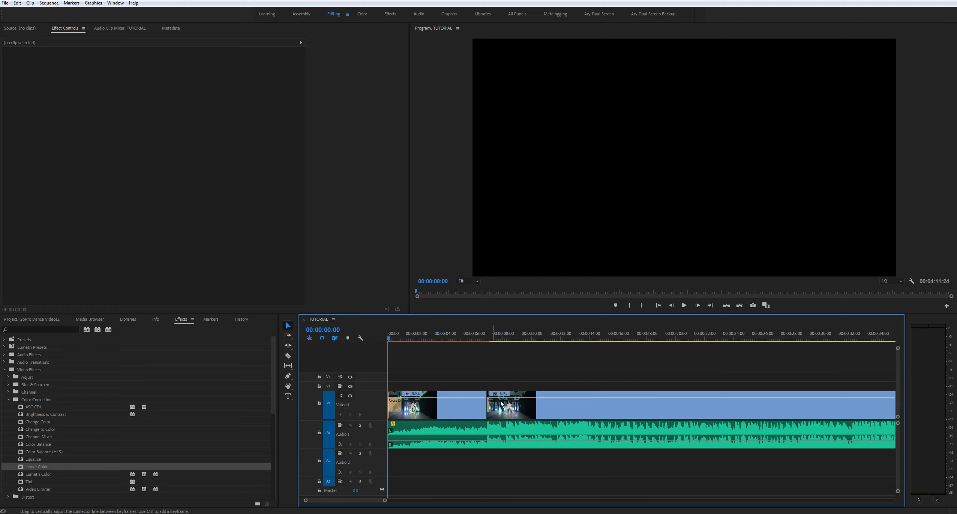
pyautogui.click(532, 406)
pyautogui.moveTo(550, 406); pyautogui.dragTo(554, 388)
pyautogui.moveTo(488, 384); pyautogui.dragTo(388, 384)
# Compare the opening by playing it with the Video 2 copy enabled and again with that copy disabled
pyautogui.press('space')
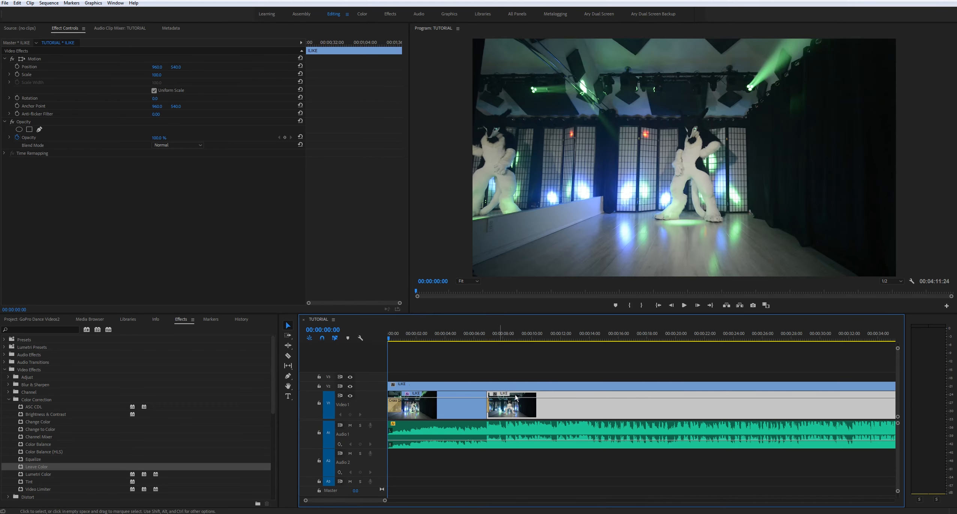
pyautogui.click(588, 385)
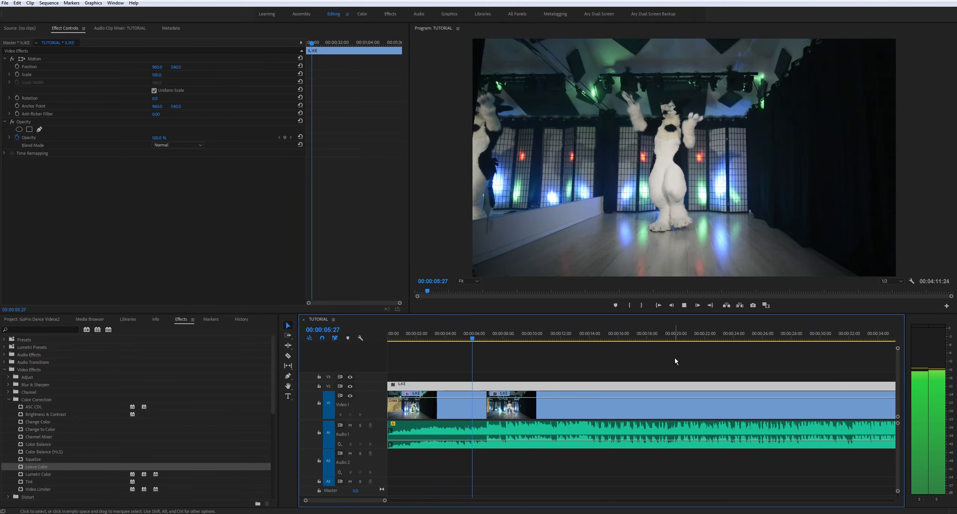
pyautogui.press('space')
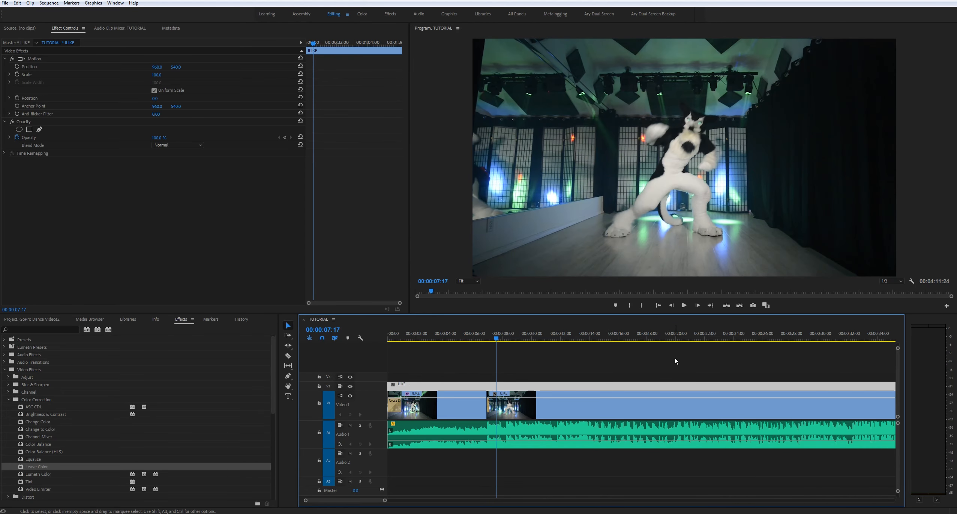
pyautogui.press('Home')
pyautogui.press('space')
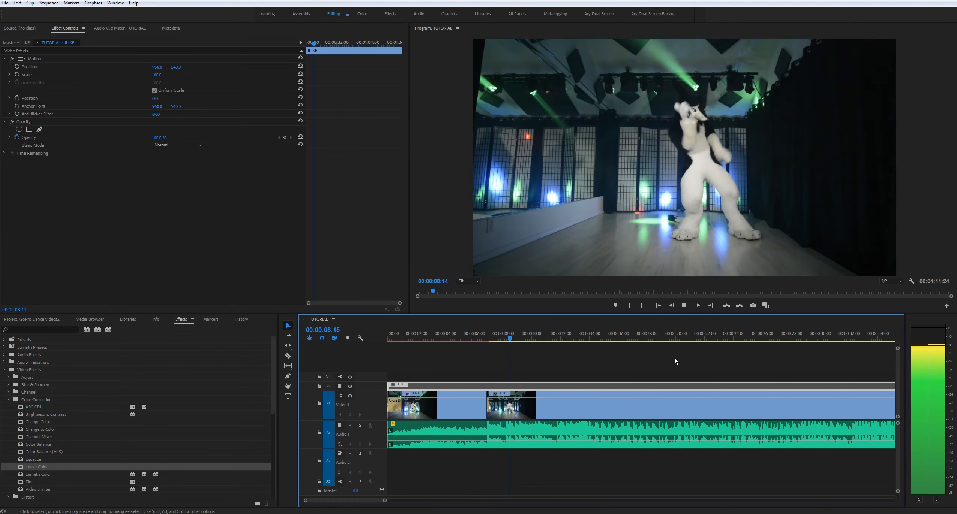
pyautogui.press('space')
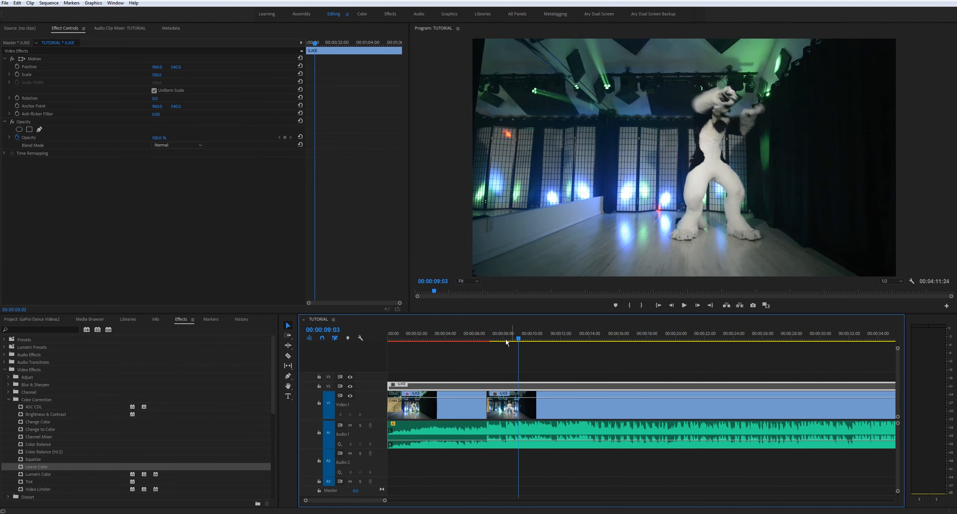
pyautogui.press('Up')
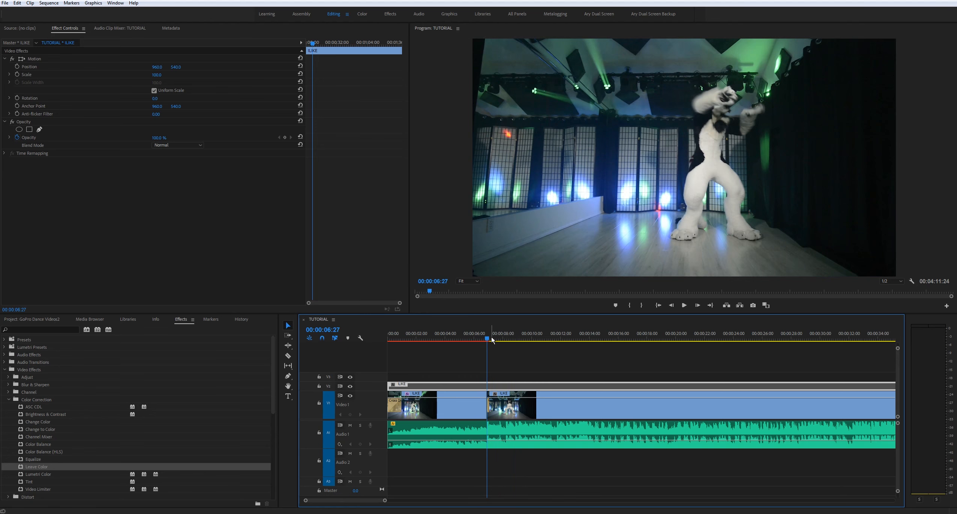
pyautogui.press('Up')
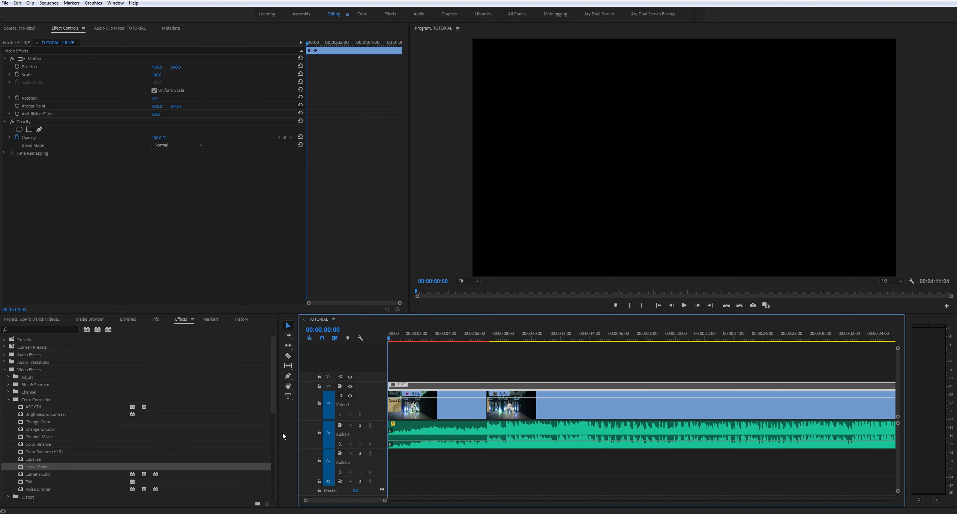
# Collapse the Video Effects folder and delete the duplicate clip from Video 2
pyautogui.click(5, 370)
pyautogui.click(525, 384)
pyautogui.press('Delete')
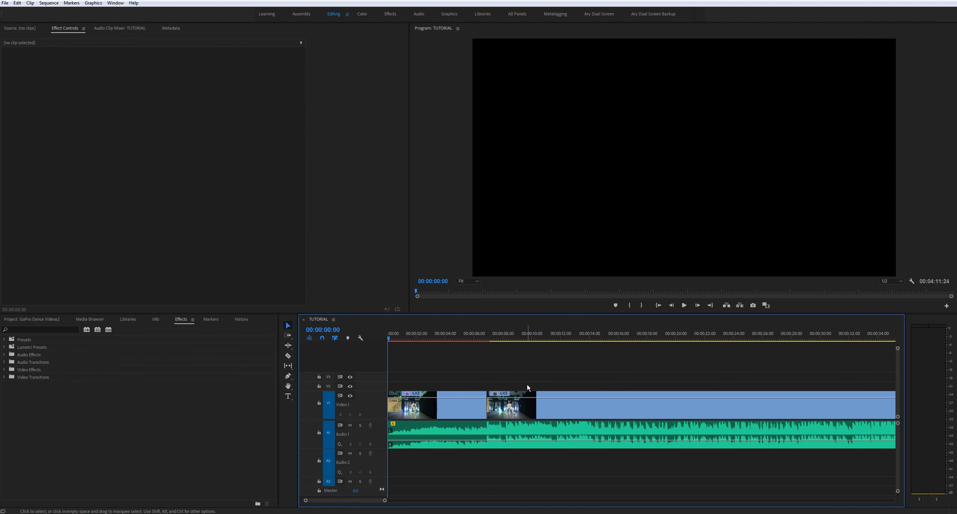
# Select the first clip, scrub through its opening and place the playhead on the cut at 00:00:06:27
pyautogui.click(442, 405)
pyautogui.moveTo(418, 337); pyautogui.dragTo(428, 336)
pyautogui.moveTo(516, 333); pyautogui.dragTo(501, 345)
pyautogui.press('=')
pyautogui.press('Up')
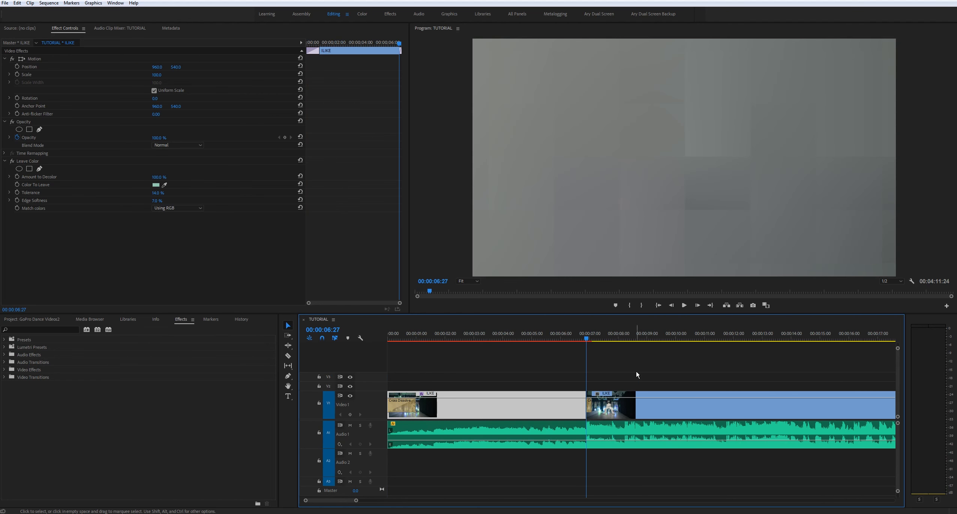
# Examine the Cross Zoom frames around the cut at several timeline scales, ending with the playhead back on the cut
pyautogui.press('=')
pyautogui.press('=')
pyautogui.press('=')
pyautogui.moveTo(640, 338)
pyautogui.mouseDown()
pyautogui.moveTo(686, 342)
pyautogui.moveTo(646, 340)
pyautogui.mouseUp()
pyautogui.press('-')
pyautogui.press('-')
pyautogui.press('-')
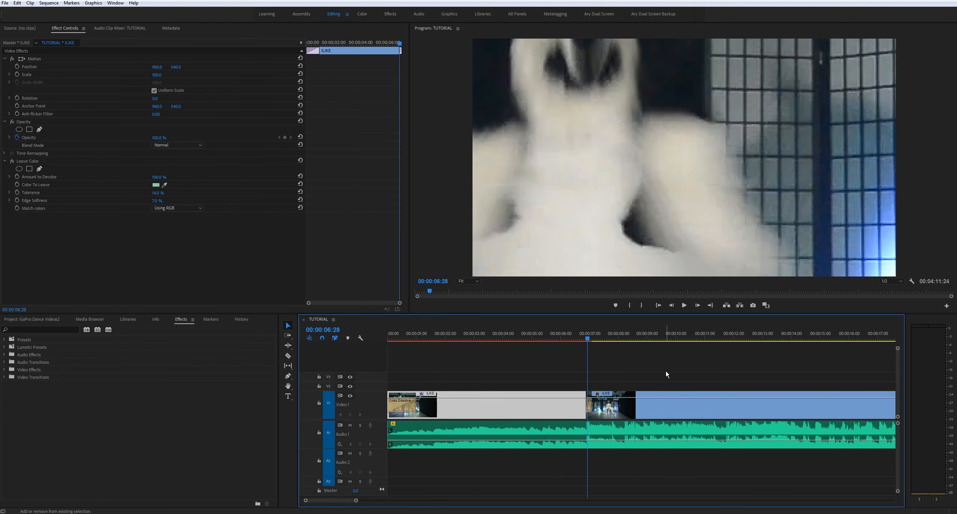
pyautogui.press('-')
pyautogui.press('-')
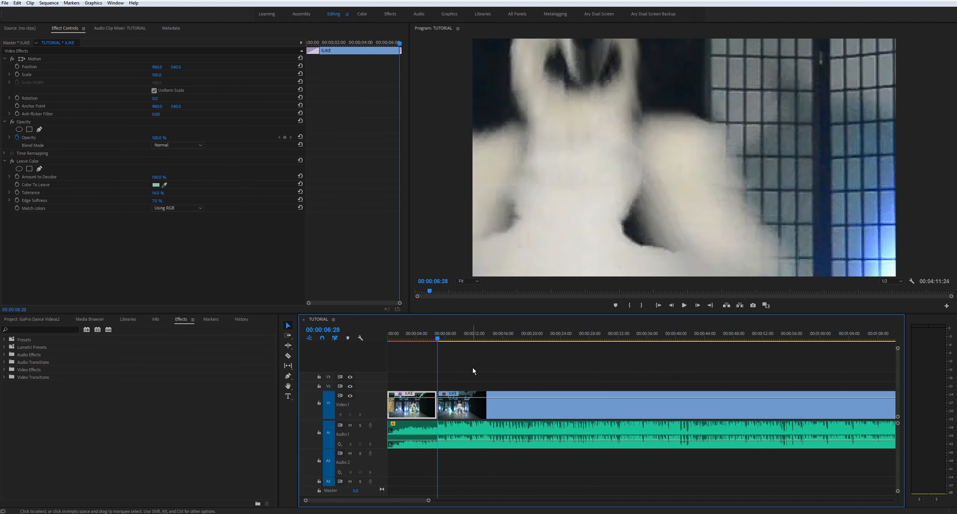
pyautogui.press('=')
pyautogui.moveTo(488, 339); pyautogui.dragTo(486, 340)
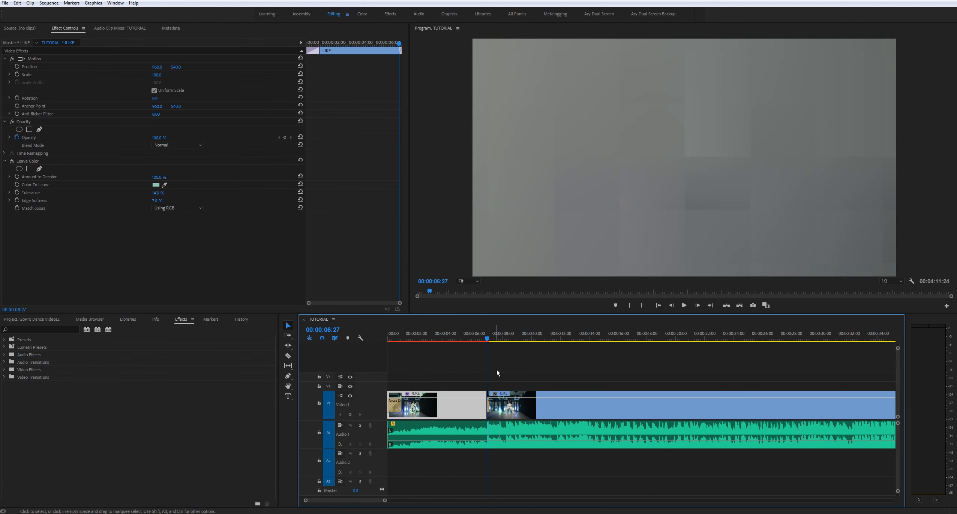